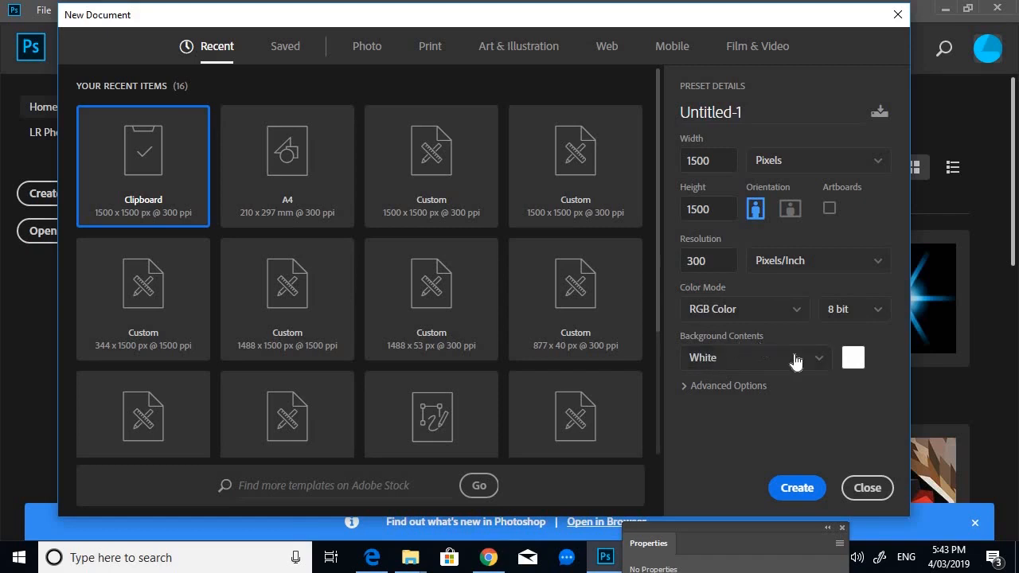
# - Create the 1500 × 1500 px, 300 ppi document with a Black background
pyautogui.click(822, 364)
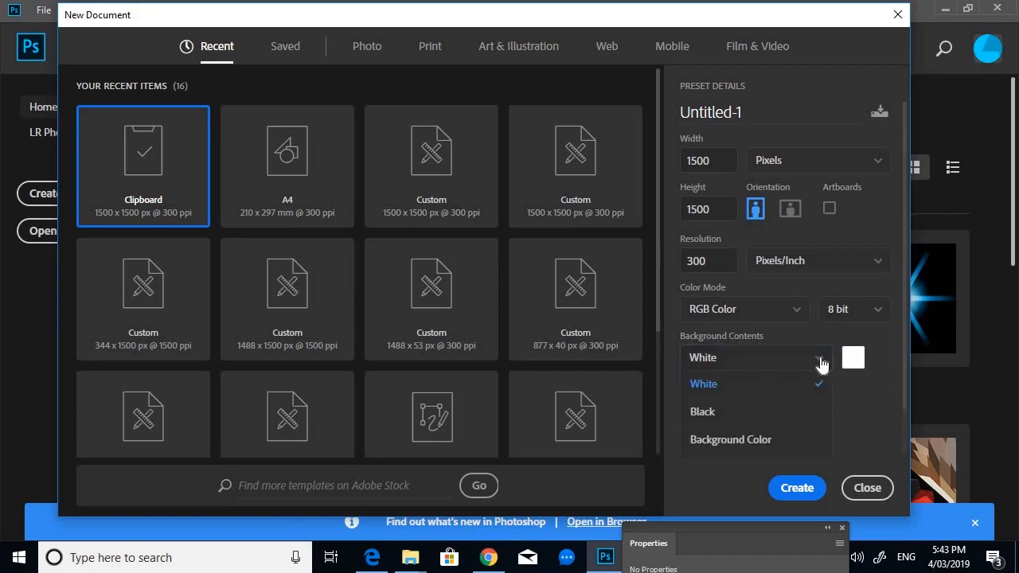
pyautogui.click(704, 414)
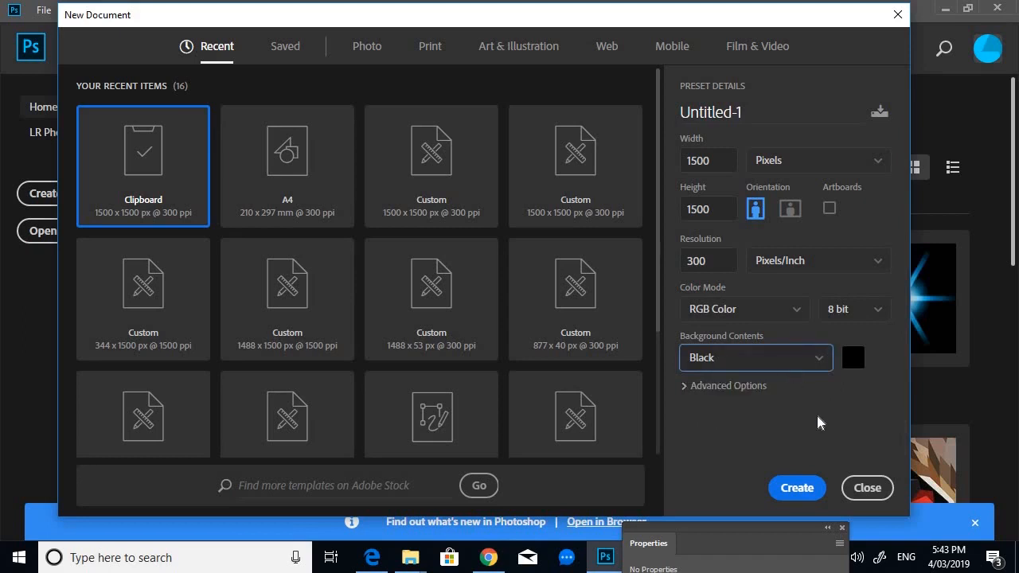
pyautogui.click(797, 490)
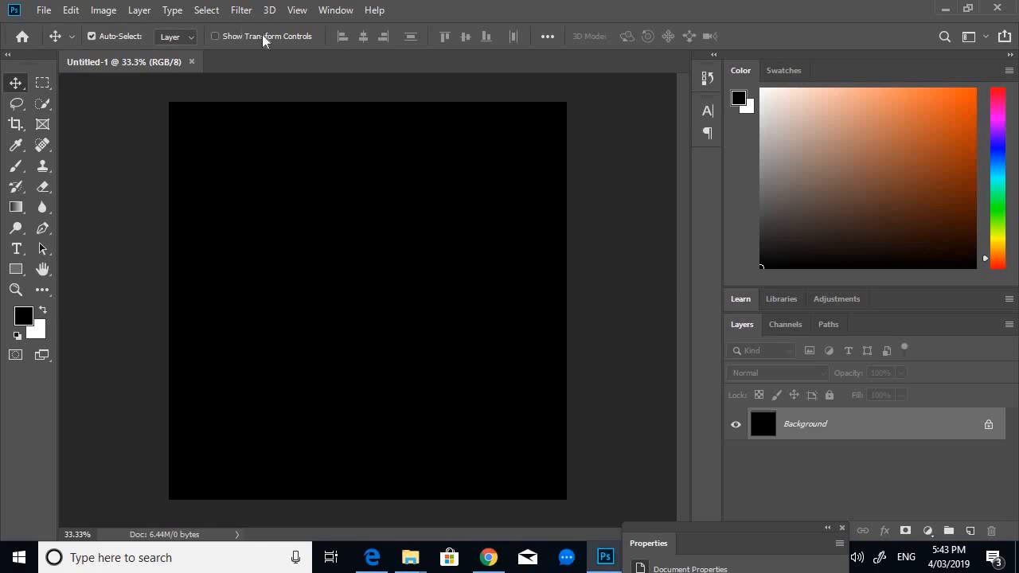
# - Show the rulers and add a horizontal and a vertical guide through the centre of the canvas
pyautogui.click(297, 9)
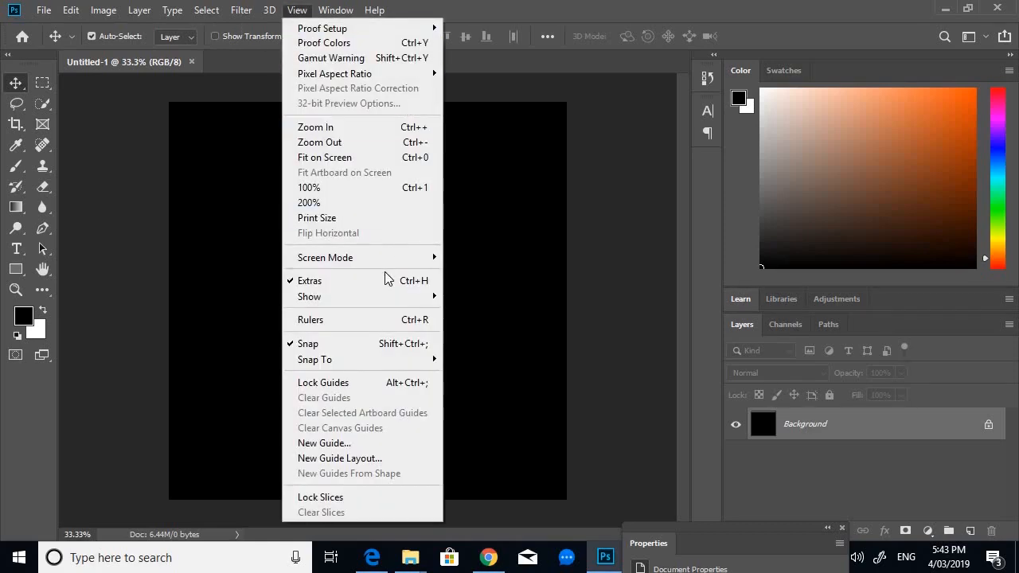
pyautogui.click(369, 323)
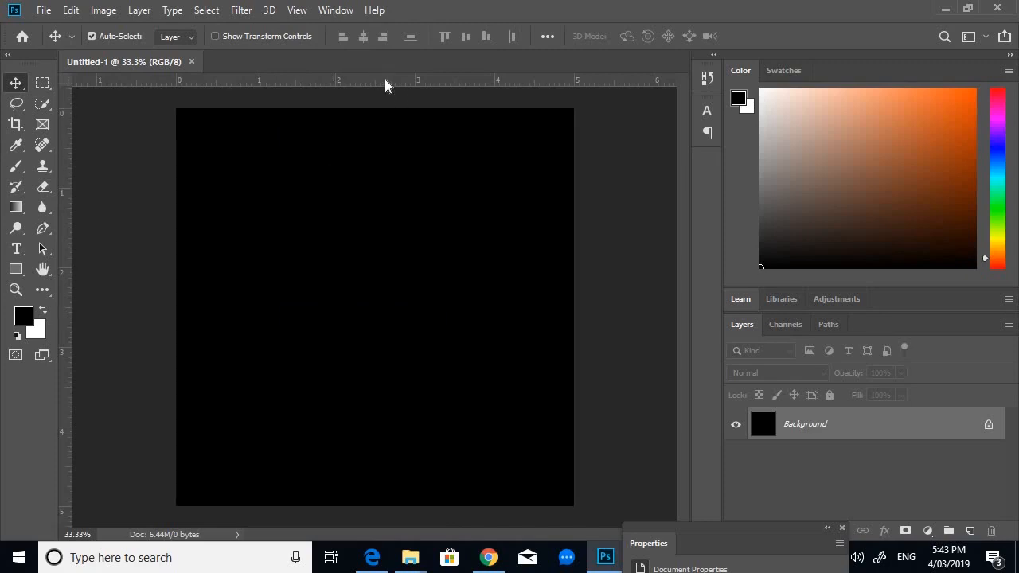
pyautogui.moveTo(385, 86); pyautogui.dragTo(412, 308)
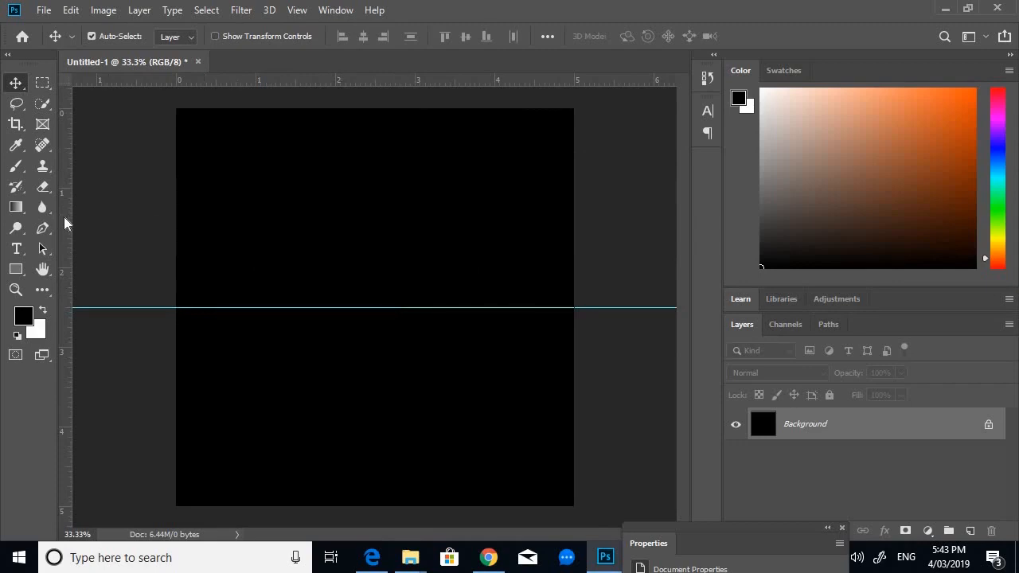
pyautogui.moveTo(63, 216); pyautogui.dragTo(375, 231)
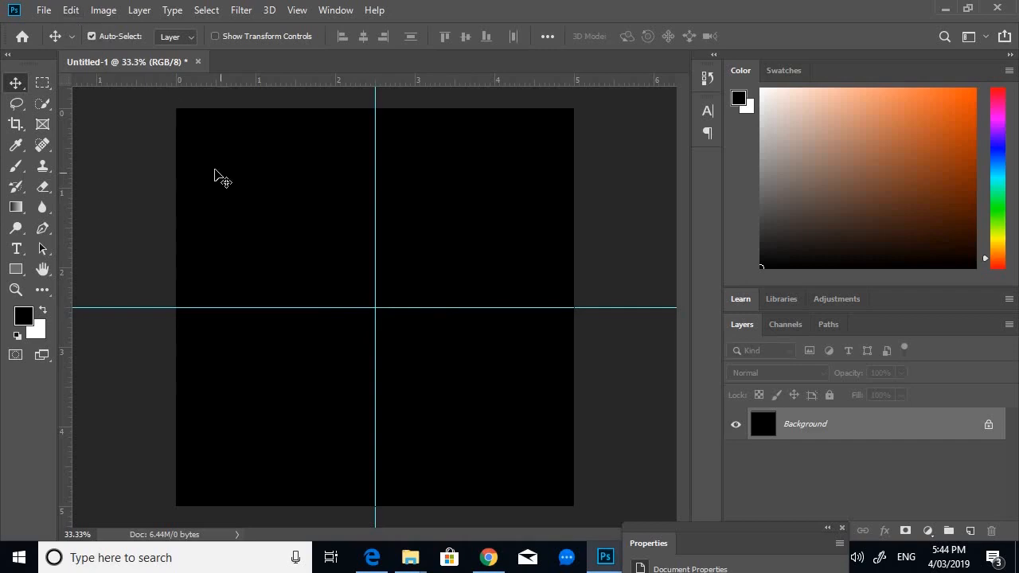
# - Open the Guides, Grid & Slices preferences, review the guide colours and close the dialog
pyautogui.click(71, 11)
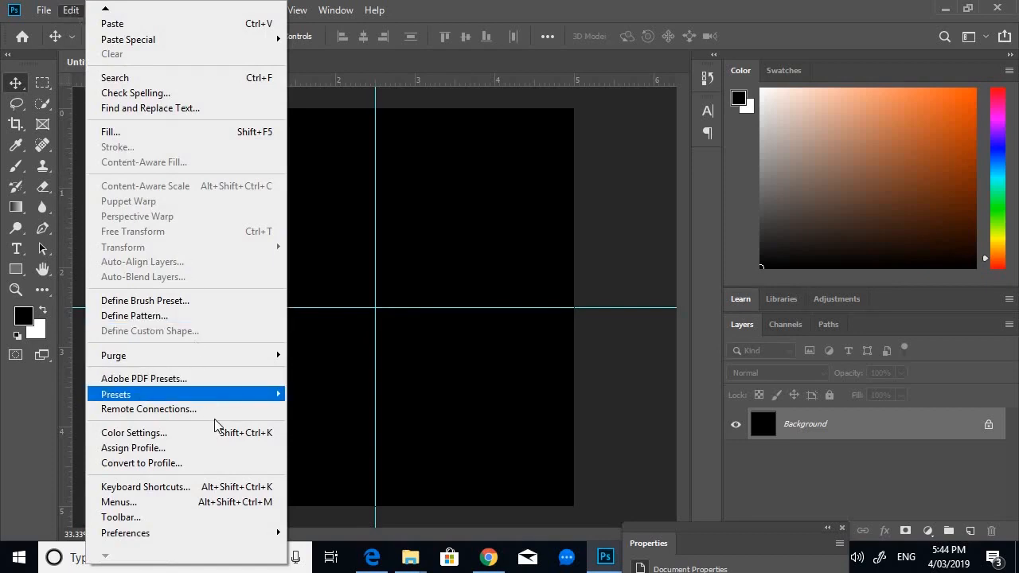
pyautogui.moveTo(231, 537)
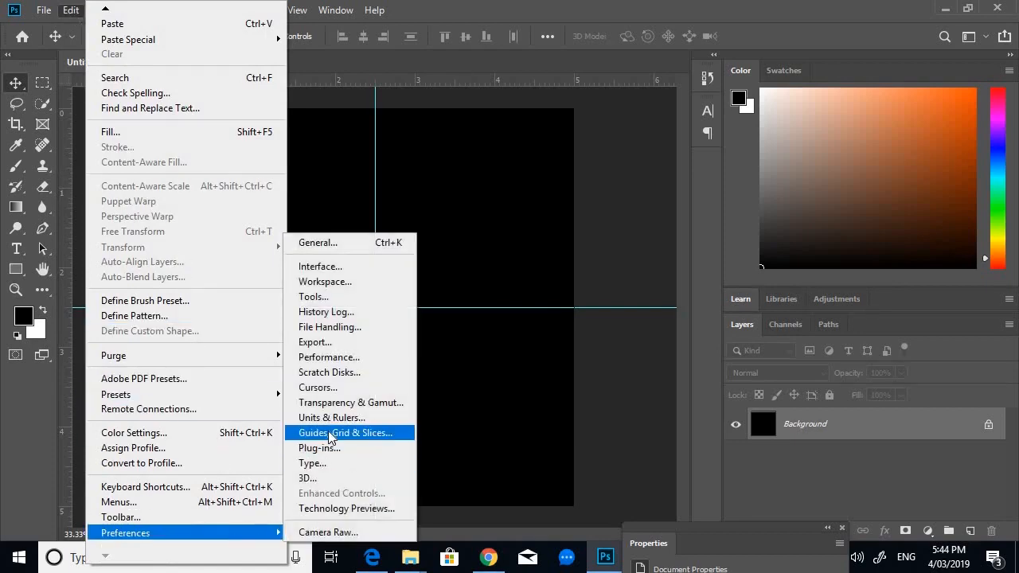
pyautogui.click(329, 432)
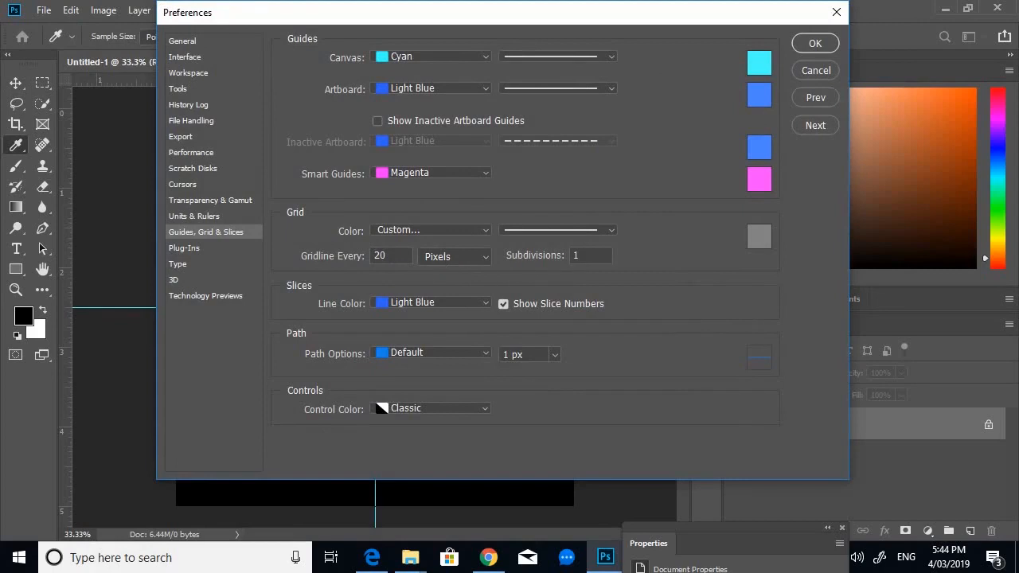
pyautogui.click(825, 47)
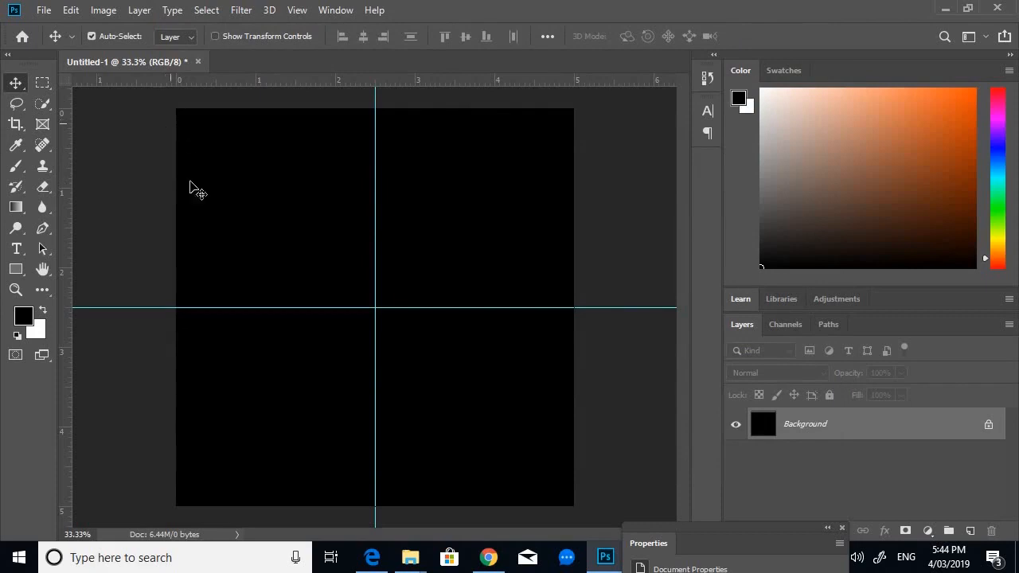
# - Select the Gradient tool, pick the Foreground to Transparent preset and open it for editing
pyautogui.click(16, 207)
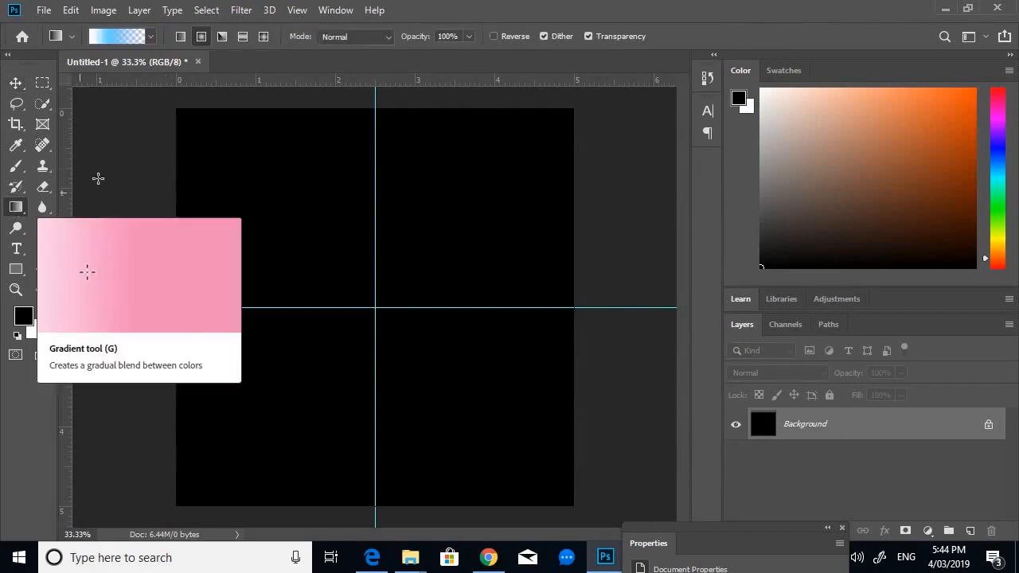
pyautogui.click(150, 39)
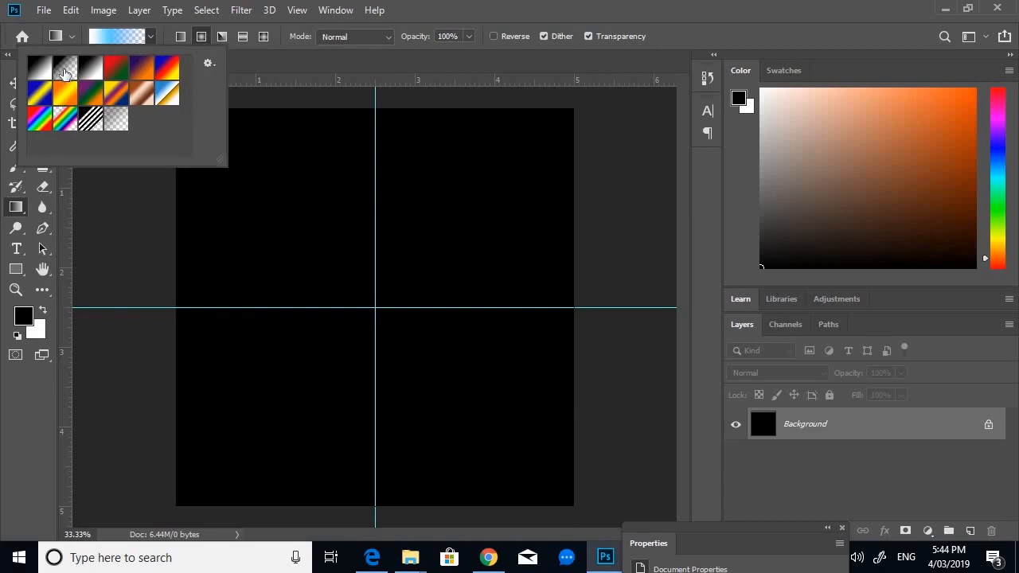
pyautogui.click(65, 71)
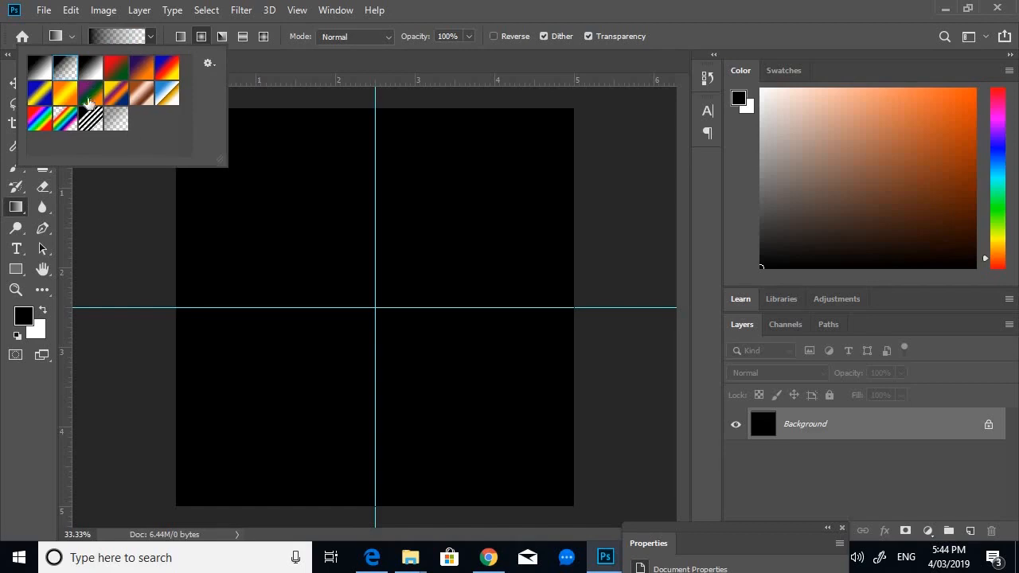
pyautogui.doubleClick(68, 72)
pyautogui.click(119, 35)
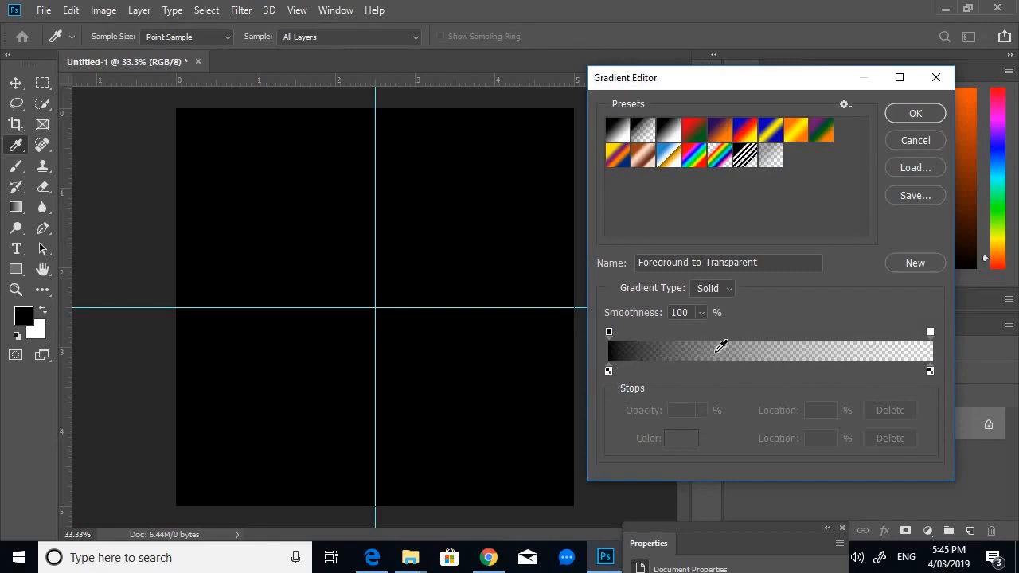
# - Set the left colour stop of the gradient to 00c6ff
pyautogui.click(609, 370)
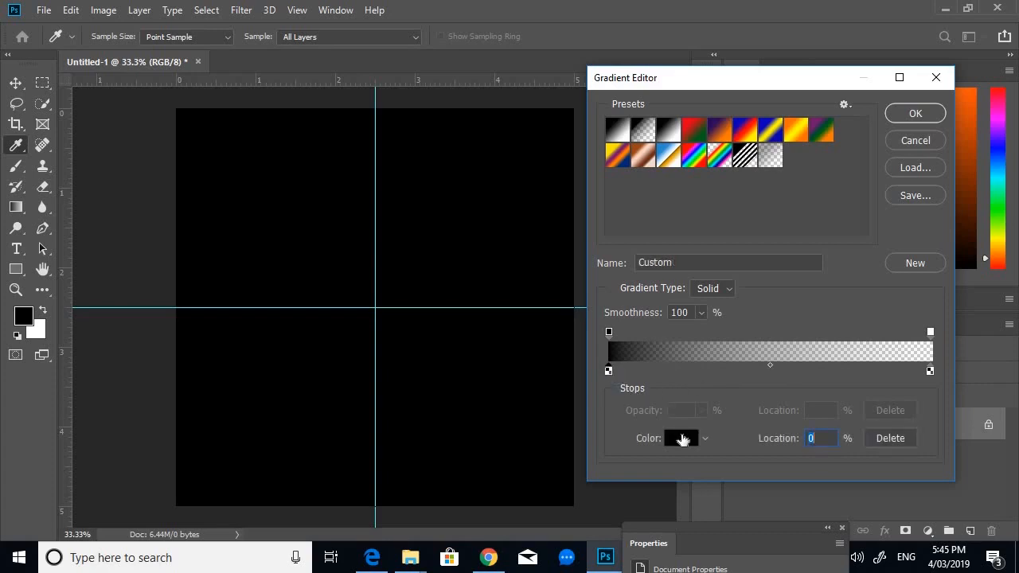
pyautogui.click(682, 439)
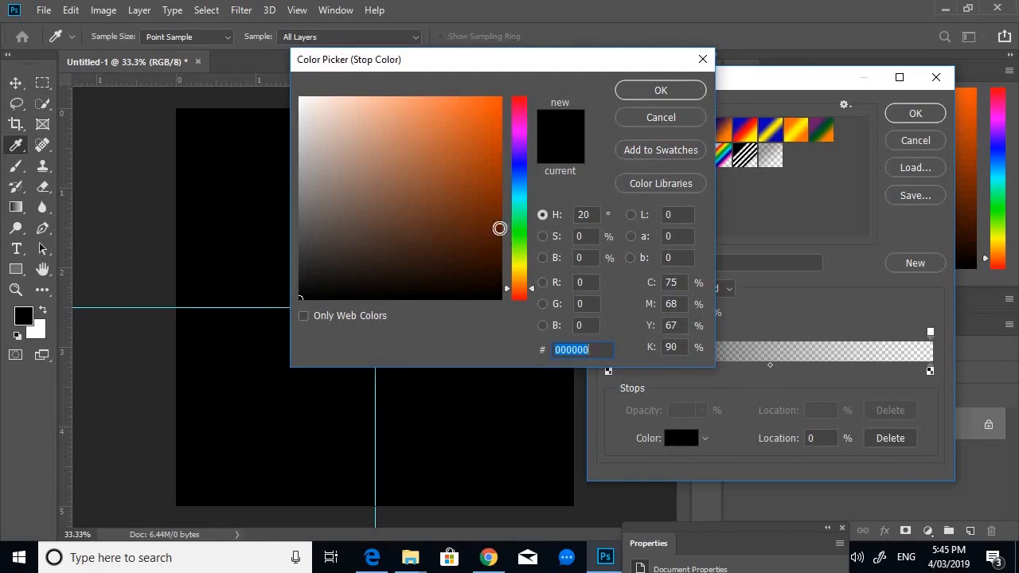
pyautogui.click(523, 192)
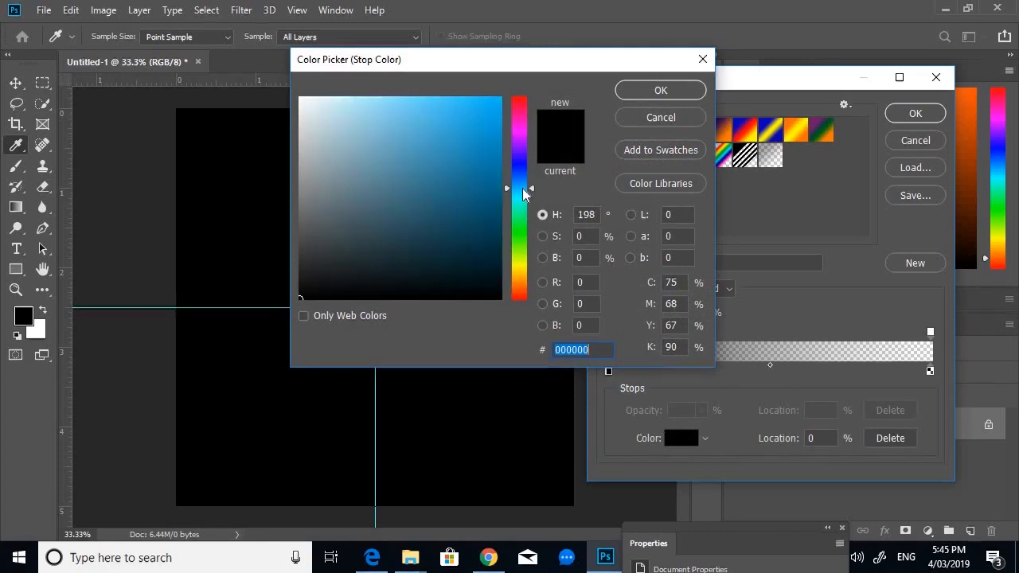
pyautogui.moveTo(524, 192); pyautogui.dragTo(523, 192)
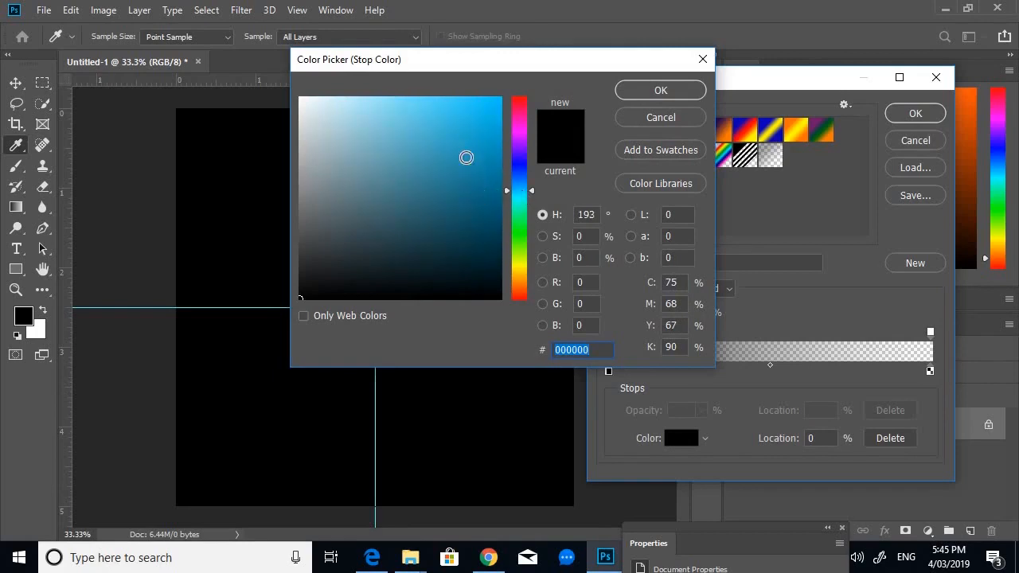
pyautogui.moveTo(473, 122); pyautogui.dragTo(515, 85)
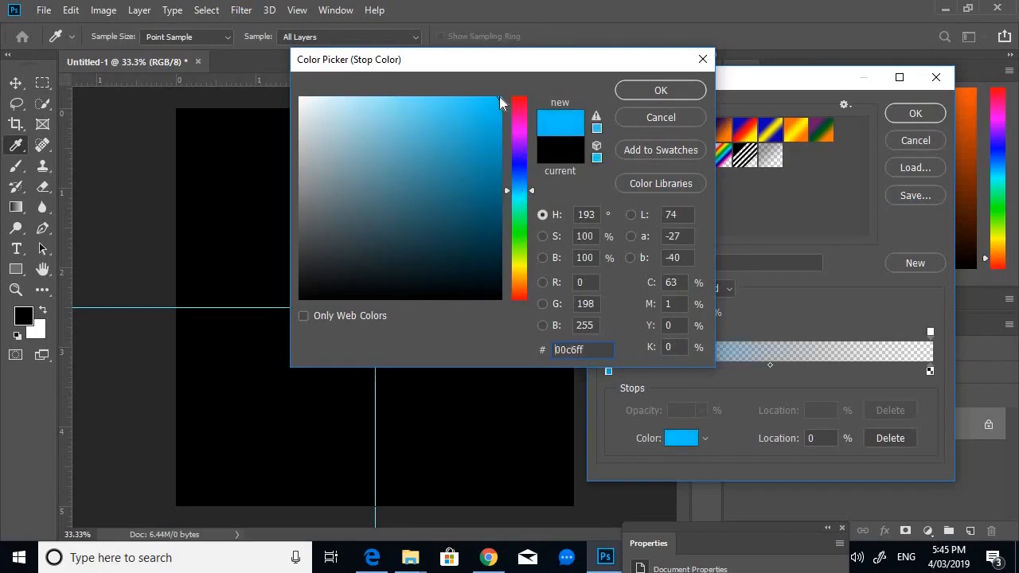
pyautogui.click(655, 90)
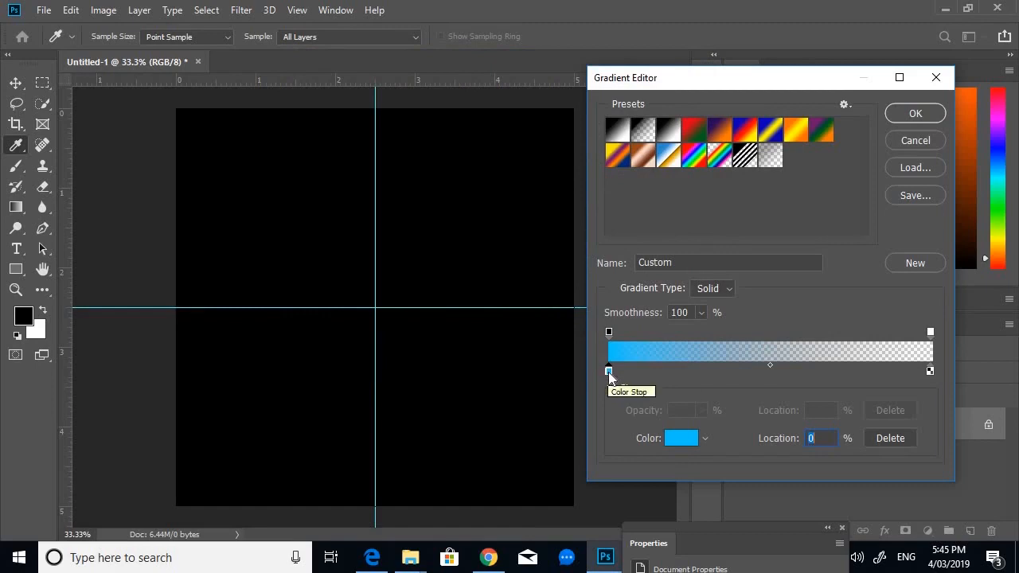
# - Move the blue colour stop to 52% and add a white ffffff colour stop at 0%
pyautogui.moveTo(608, 372); pyautogui.dragTo(776, 370)
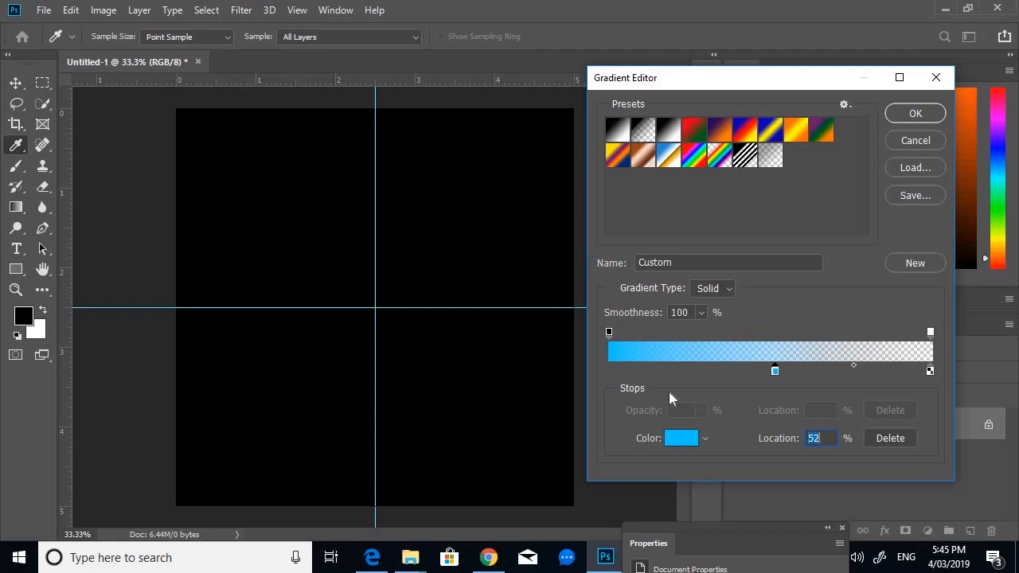
pyautogui.click(610, 372)
pyautogui.click(682, 440)
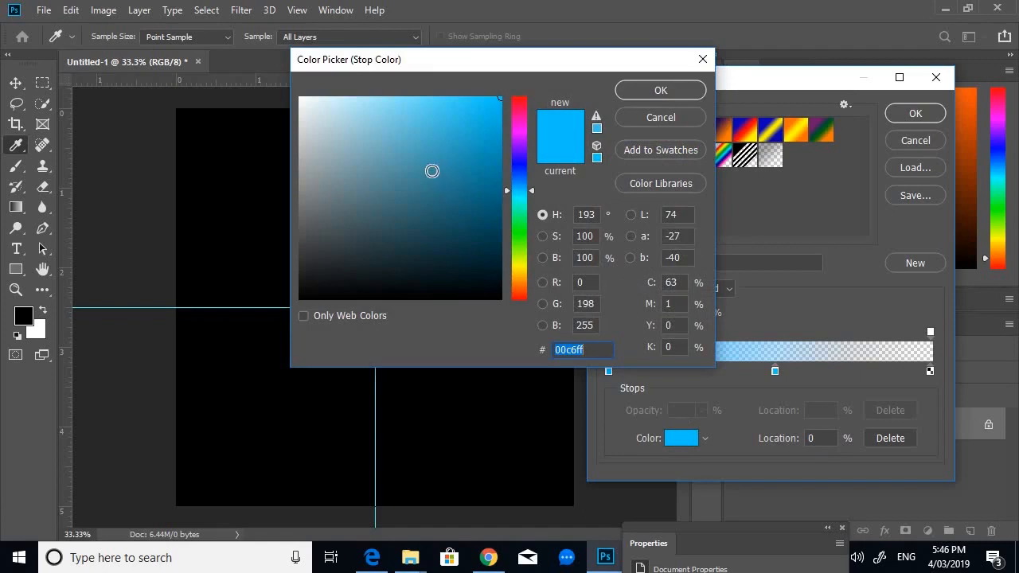
pyautogui.write('70adbf')
pyautogui.moveTo(318, 109); pyautogui.dragTo(300, 97)
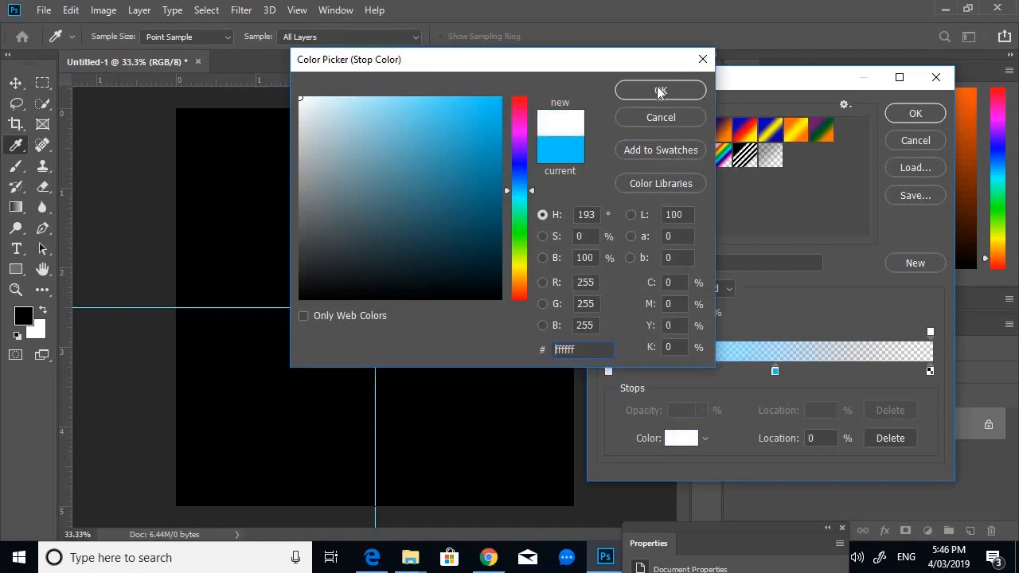
pyautogui.click(659, 91)
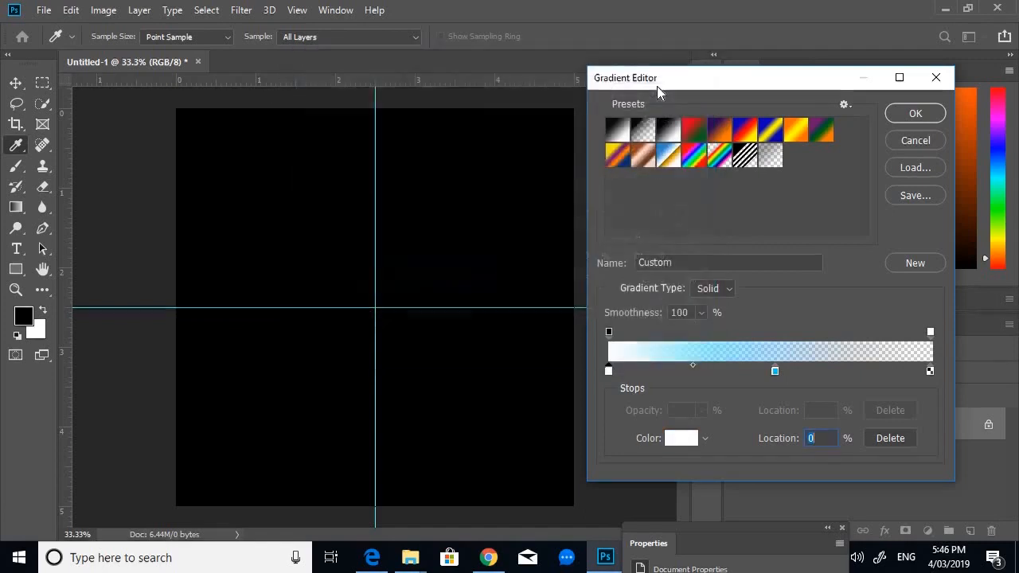
# - Set the right colour stop of the gradient to 02eefd
pyautogui.click(931, 371)
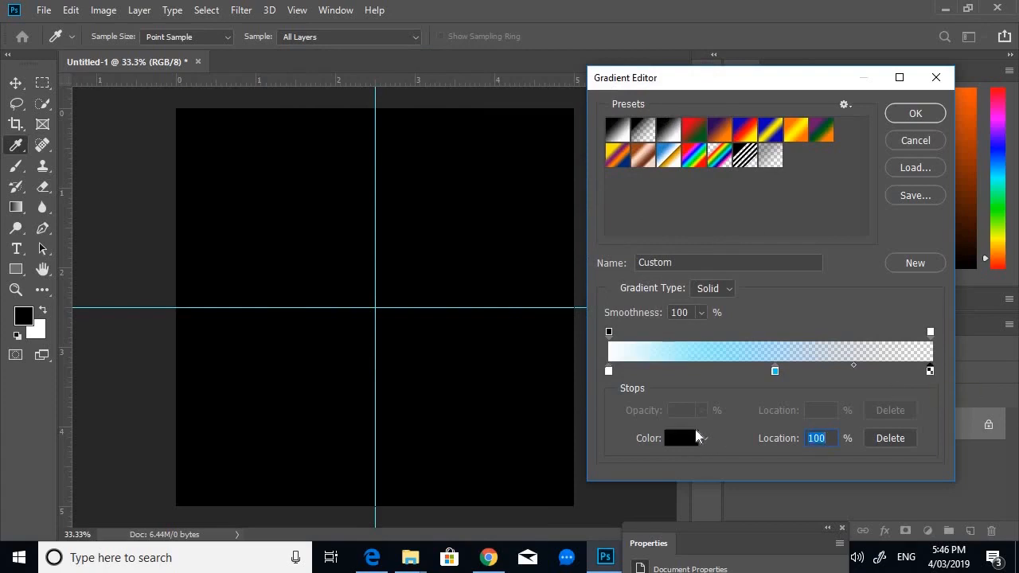
pyautogui.click(693, 437)
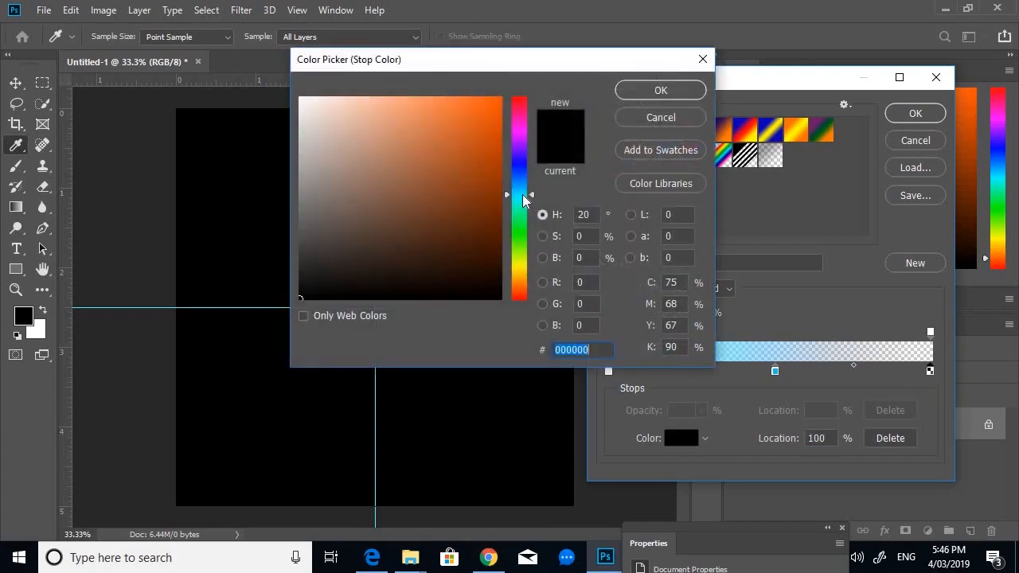
pyautogui.click(523, 196)
pyautogui.click(500, 98)
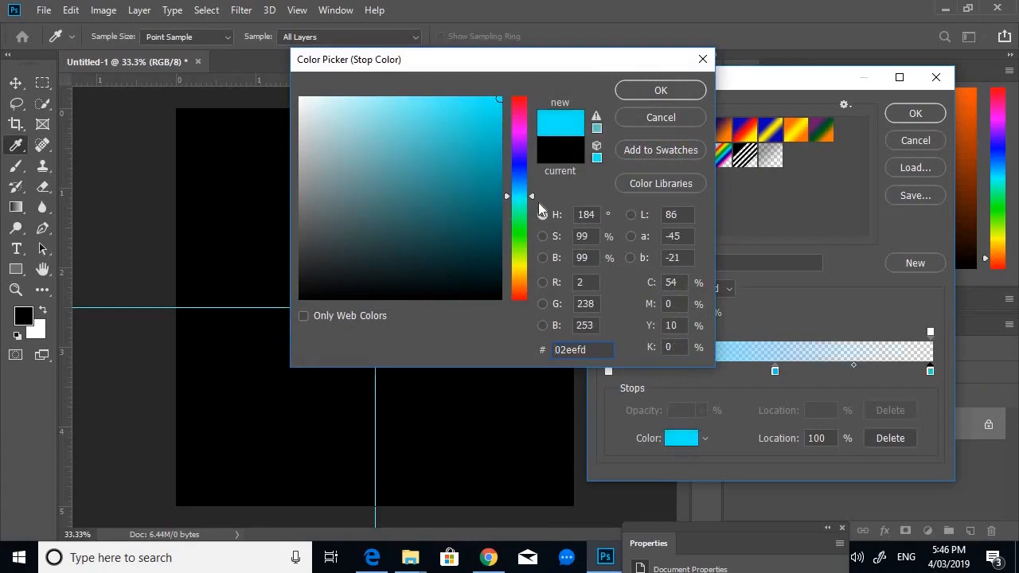
pyautogui.click(661, 90)
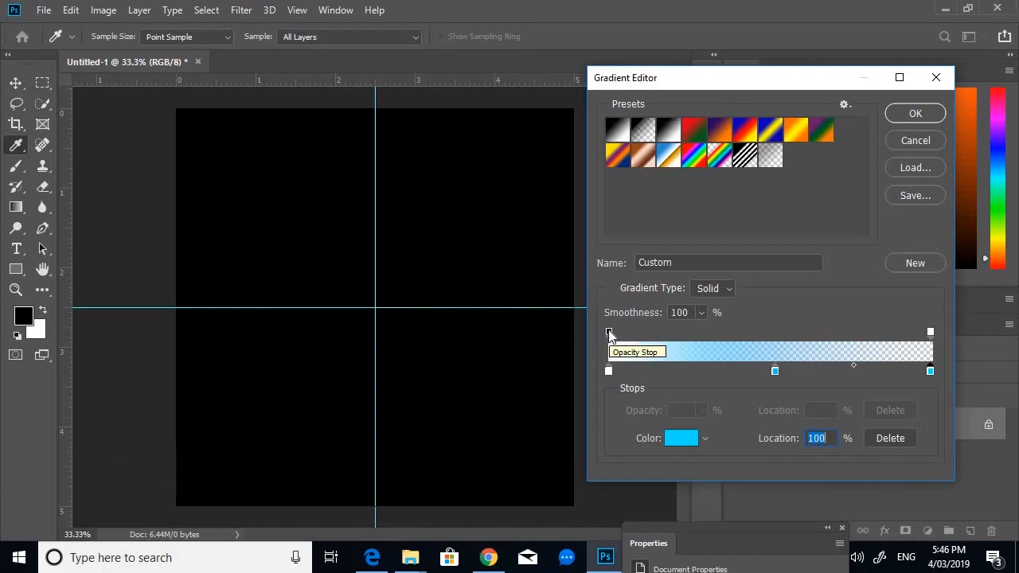
# - Move the left opacity stop to 26% and apply the edited gradient
pyautogui.moveTo(610, 335); pyautogui.dragTo(692, 333)
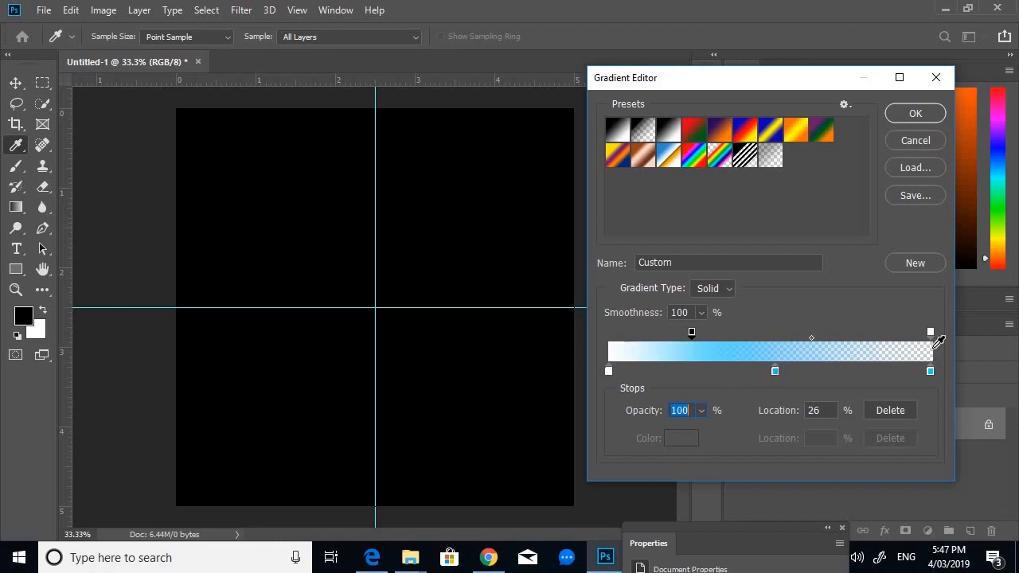
pyautogui.click(915, 114)
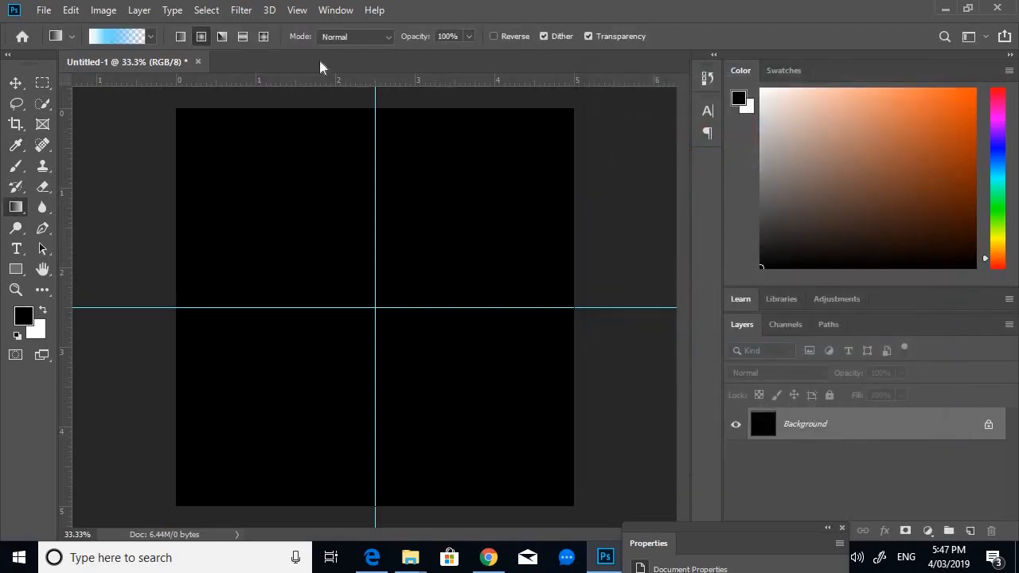
pyautogui.click(301, 12)
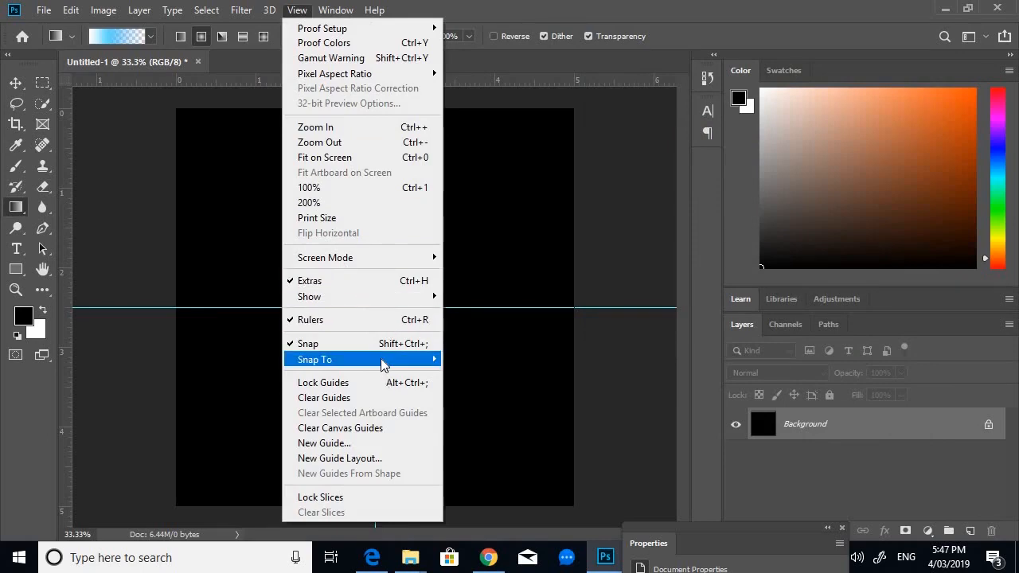
pyautogui.moveTo(382, 360)
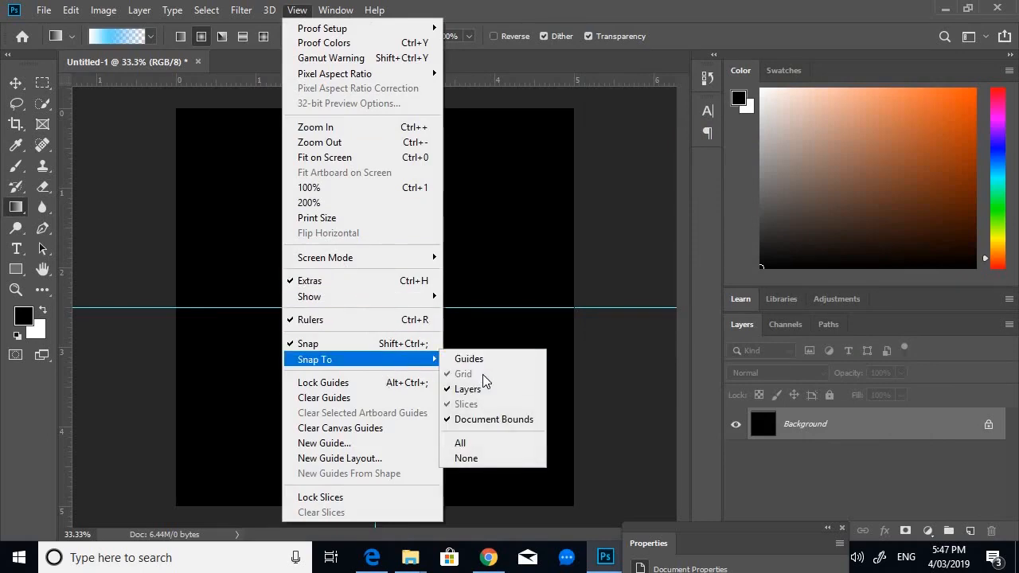
pyautogui.click(601, 221)
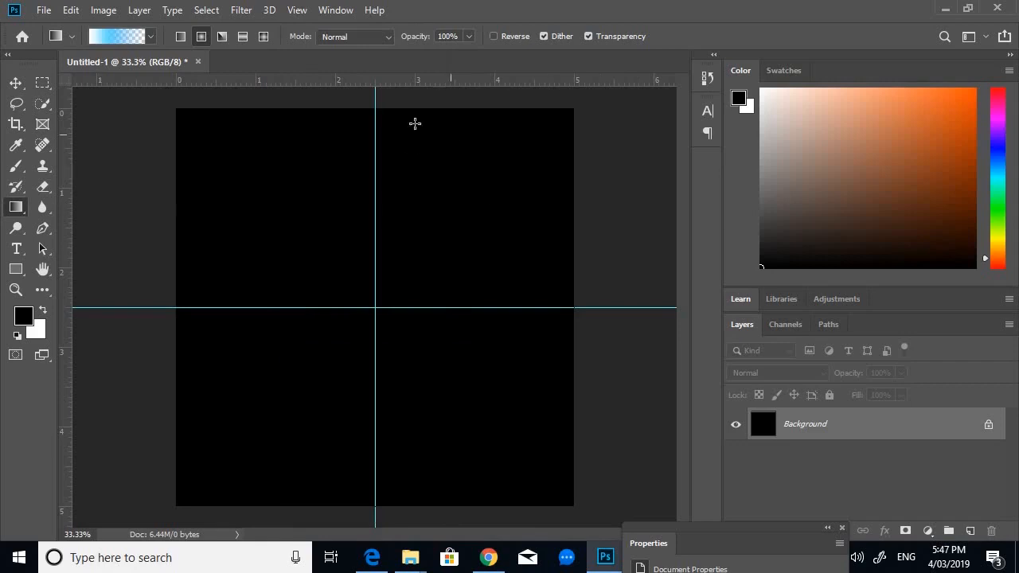
# - Turn on the grid display over the canvas
pyautogui.click(297, 10)
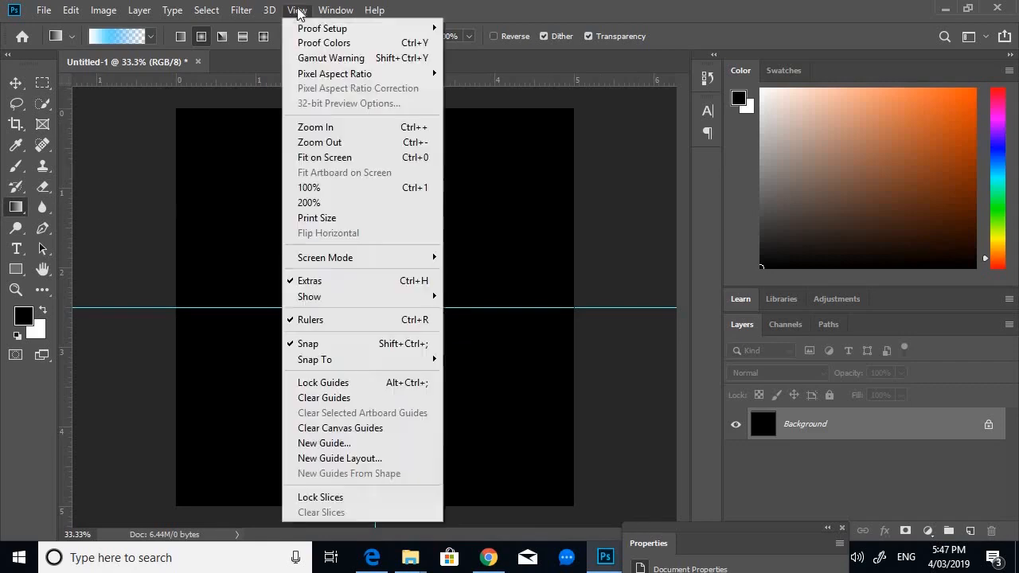
pyautogui.moveTo(378, 298)
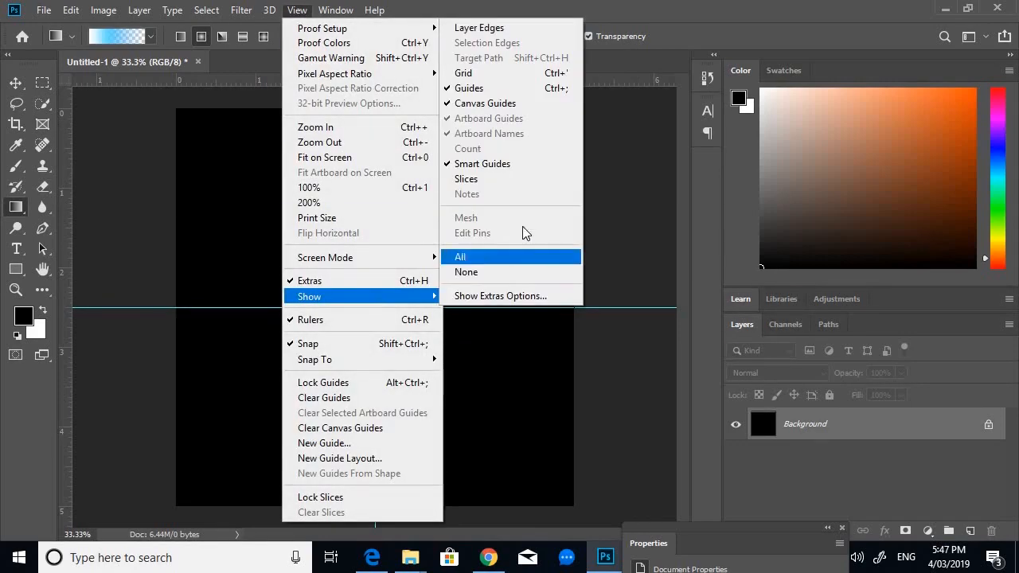
pyautogui.click(535, 73)
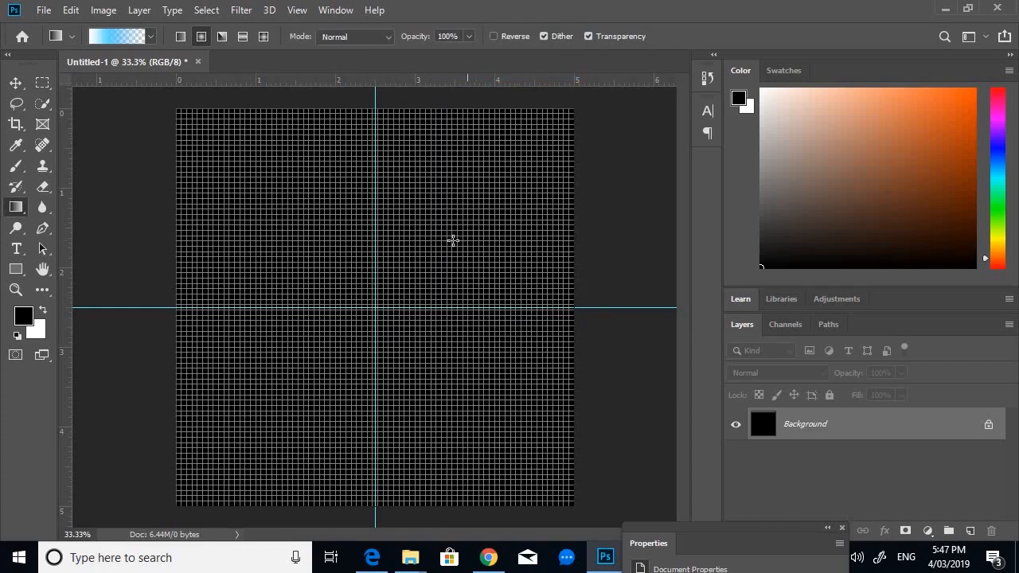
# - Enable snapping to guides
pyautogui.click(295, 10)
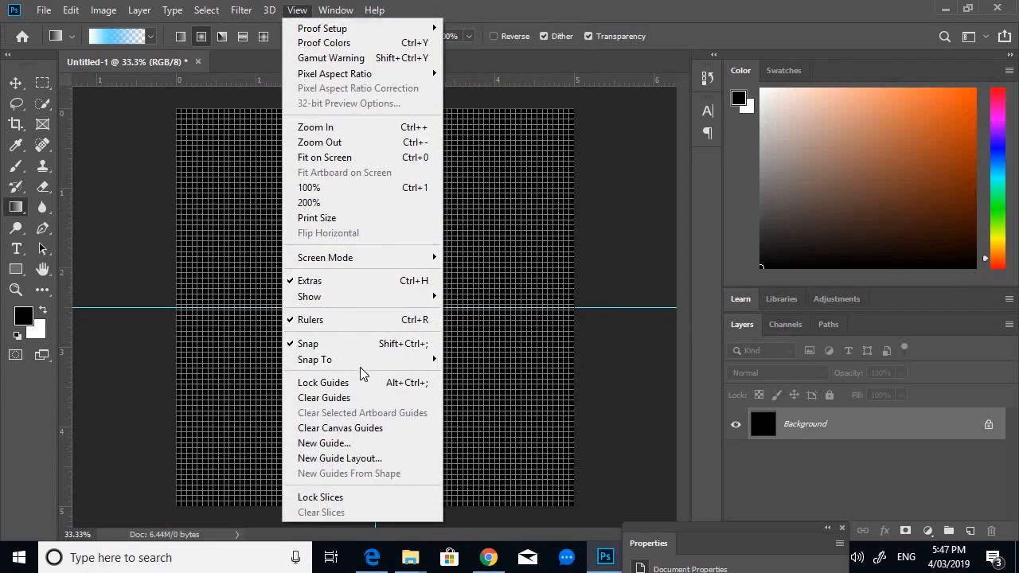
pyautogui.moveTo(358, 359)
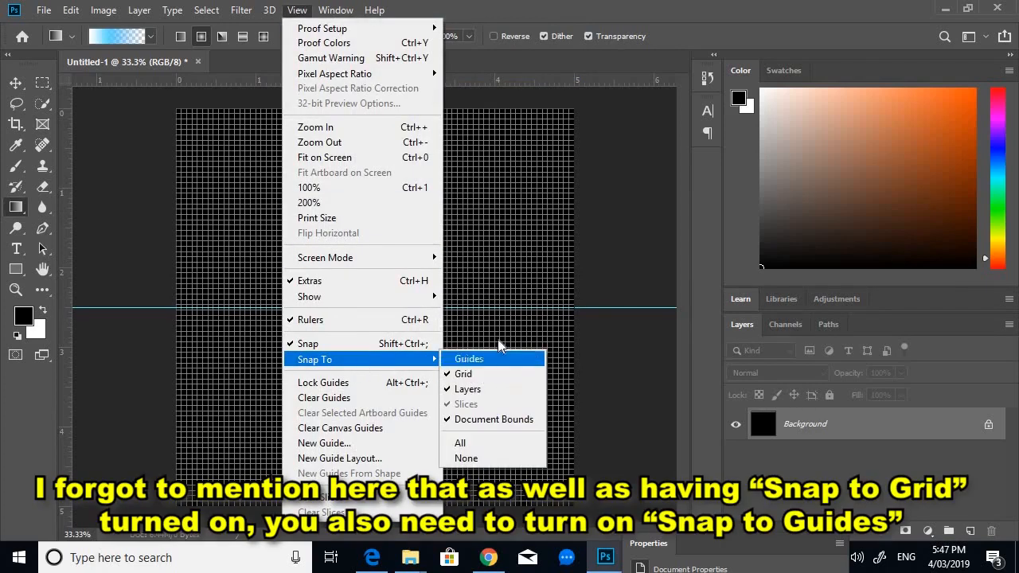
pyautogui.click(618, 245)
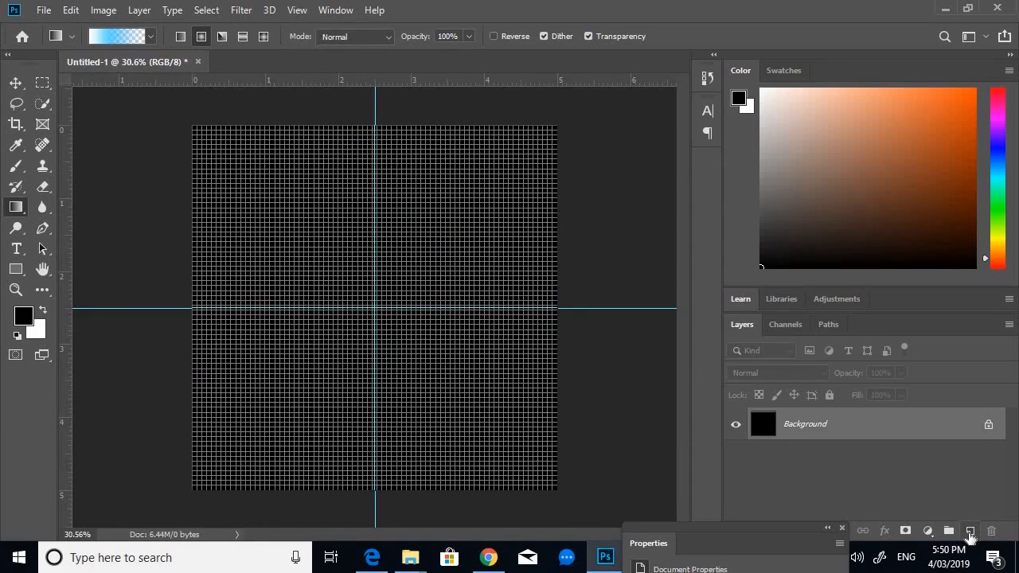
# - Add a new empty layer above the background, keeping the Gradient tool active
pyautogui.click(970, 531)
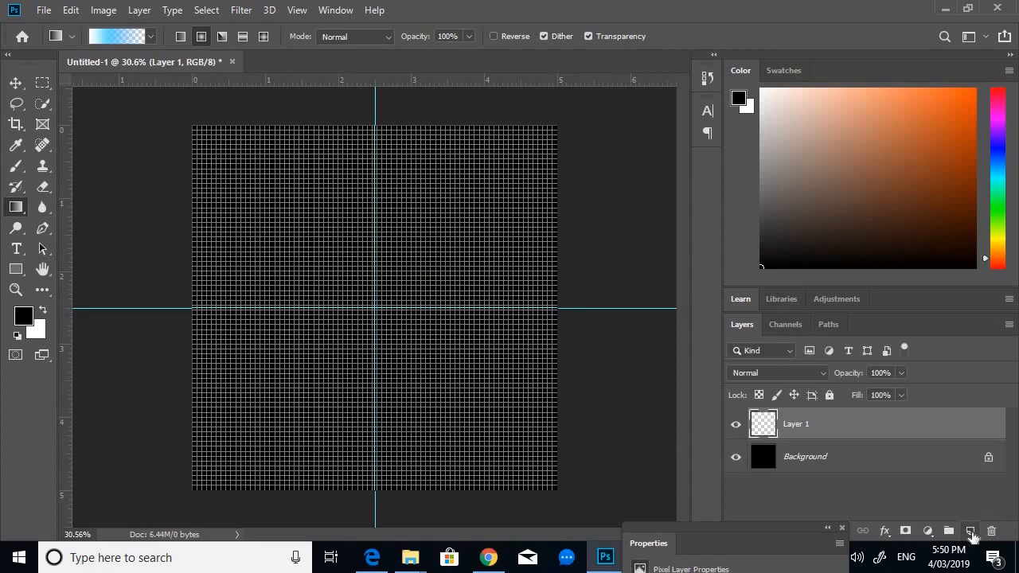
pyautogui.rightClick(18, 209)
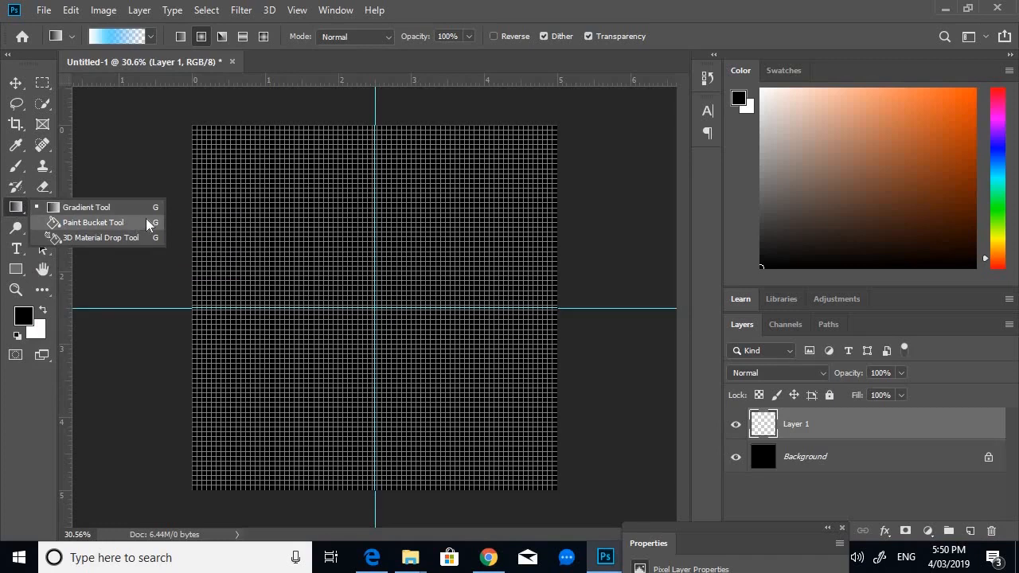
pyautogui.click(100, 225)
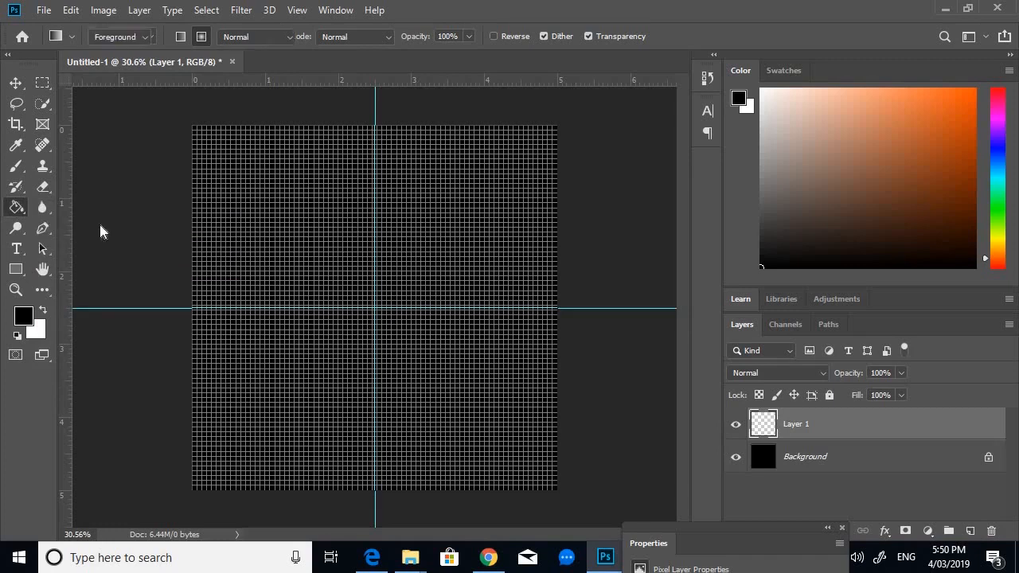
pyautogui.rightClick(16, 209)
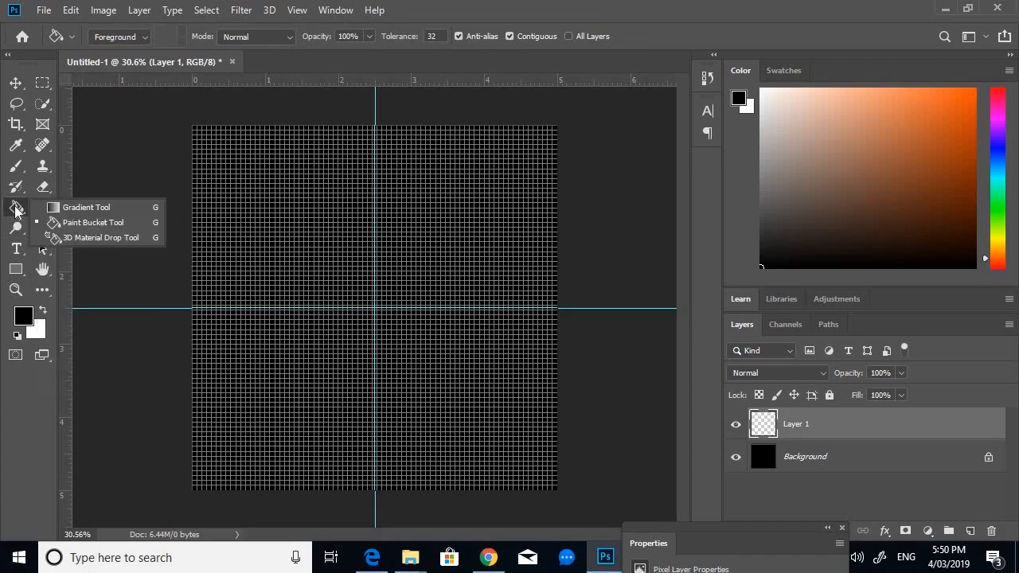
pyautogui.click(115, 205)
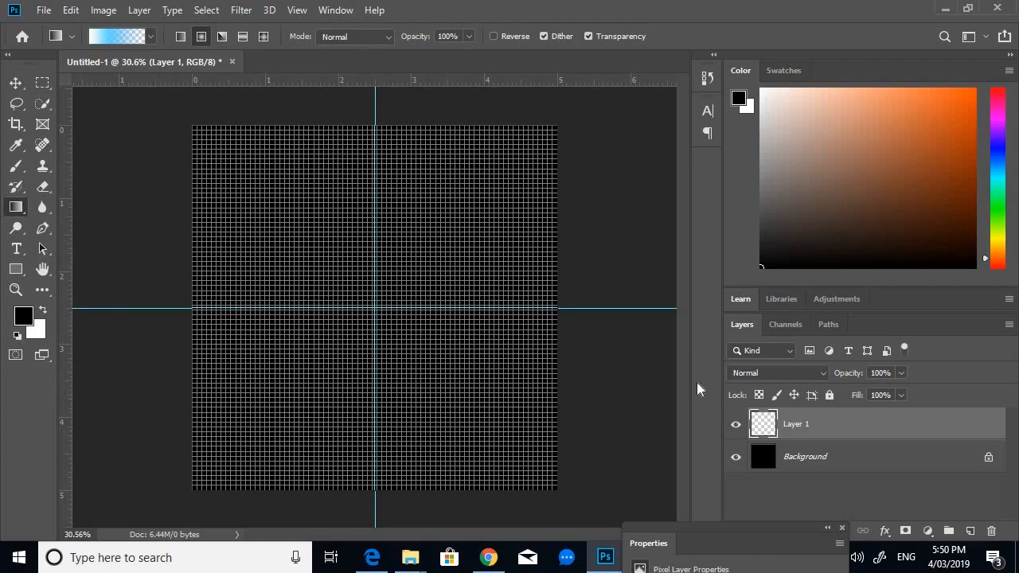
# - Rename the new layer to Star Gradient
pyautogui.doubleClick(796, 425)
pyautogui.write('Star Gradient')
pyautogui.press('Return')
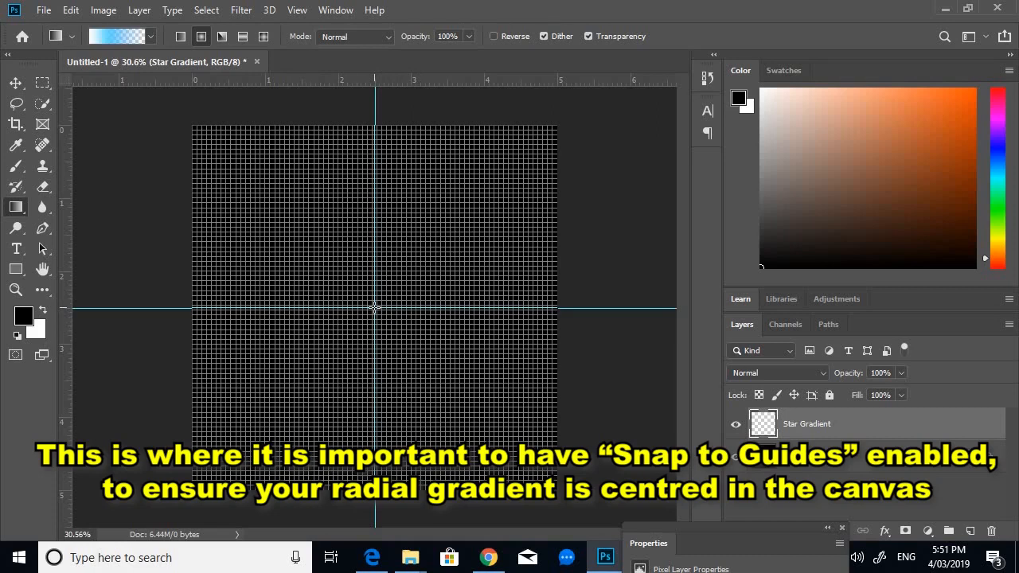
# - Draw the radial gradient outward from the guides' intersection at the canvas centre
pyautogui.moveTo(379, 308); pyautogui.dragTo(444, 247)
pyautogui.moveTo(444, 247)
pyautogui.mouseDown()
pyautogui.moveTo(446, 230)
pyautogui.moveTo(444, 240)
pyautogui.mouseUp()
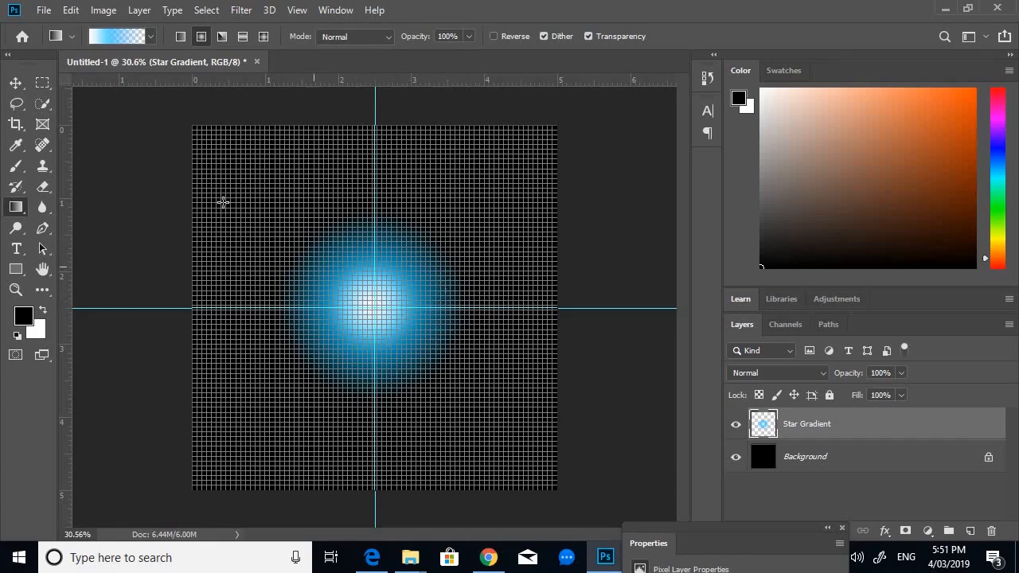
# - Select a rectangular strip about 1.3 in wide and 0.2 in tall along the horizontal guide, ending at the vertical guide
pyautogui.click(44, 84)
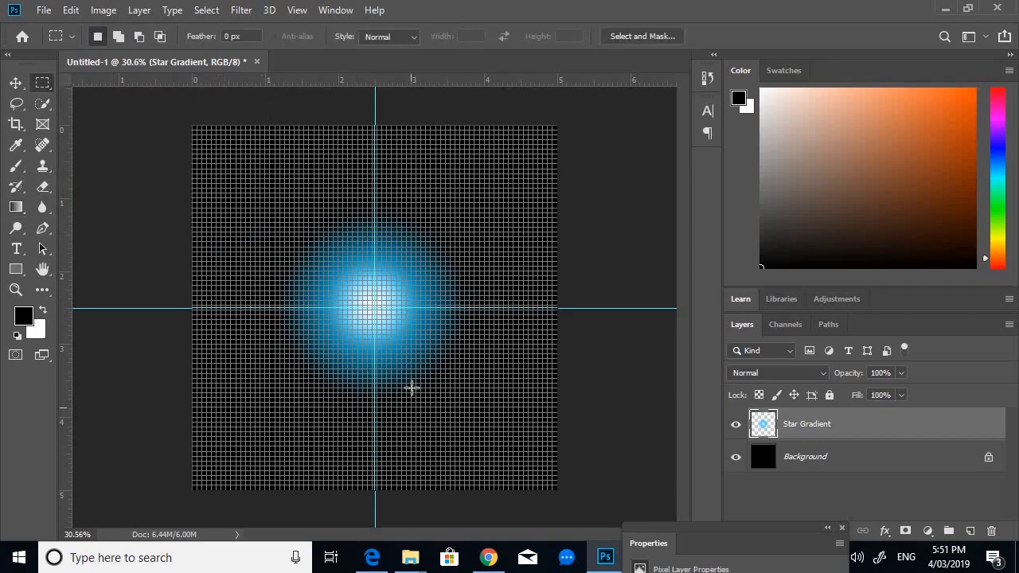
pyautogui.scroll(3, 343, 326)
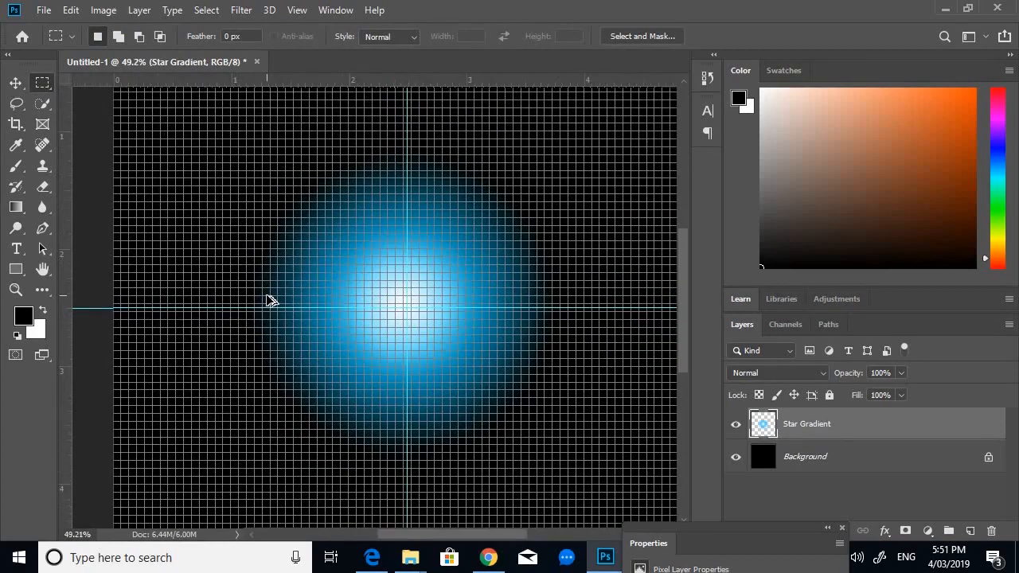
pyautogui.scroll(2, 271, 300)
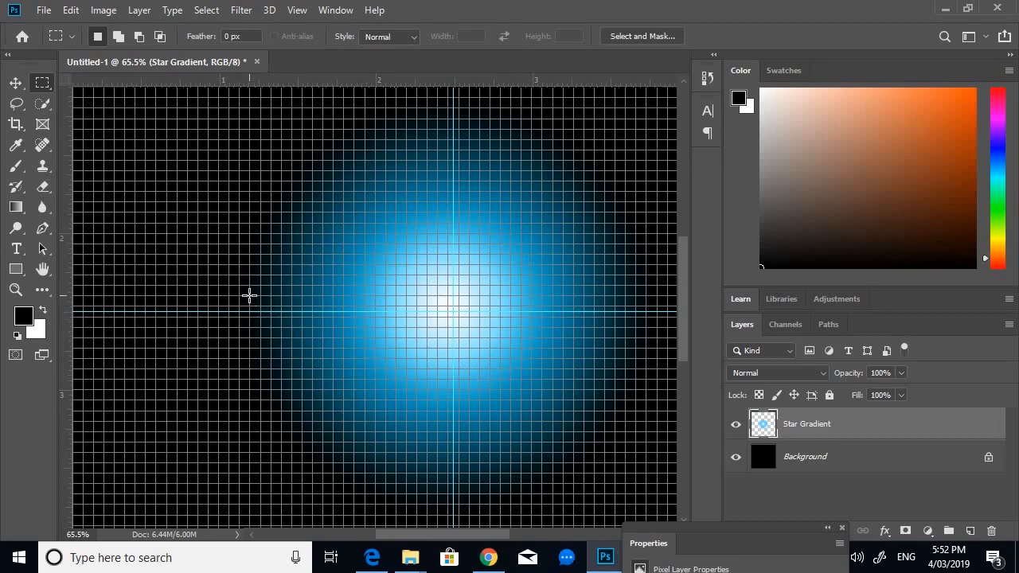
pyautogui.scroll(3, 262, 315)
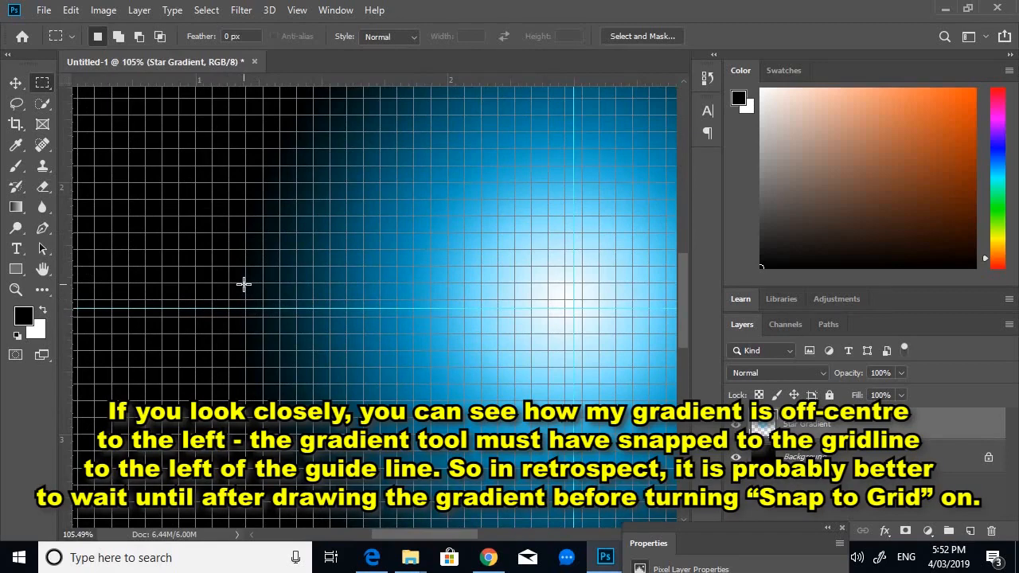
pyautogui.moveTo(244, 283); pyautogui.dragTo(284, 334)
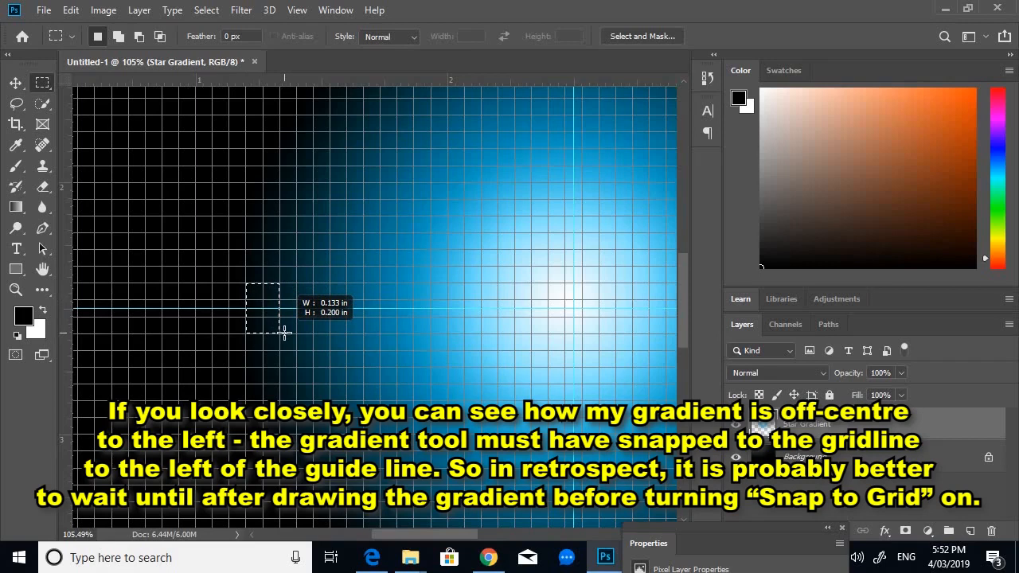
pyautogui.moveTo(284, 333); pyautogui.dragTo(570, 332)
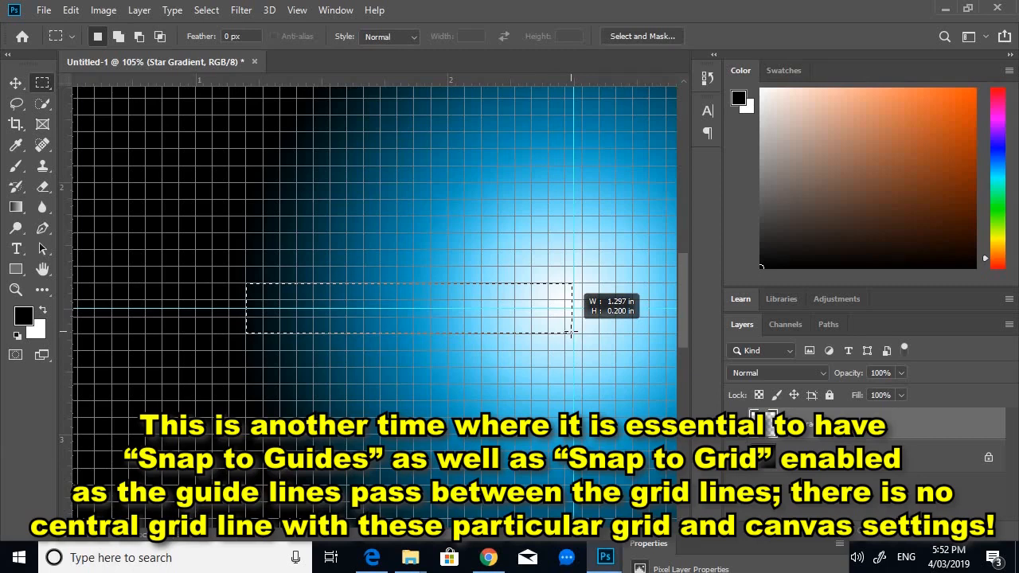
pyautogui.moveTo(571, 333); pyautogui.dragTo(570, 332)
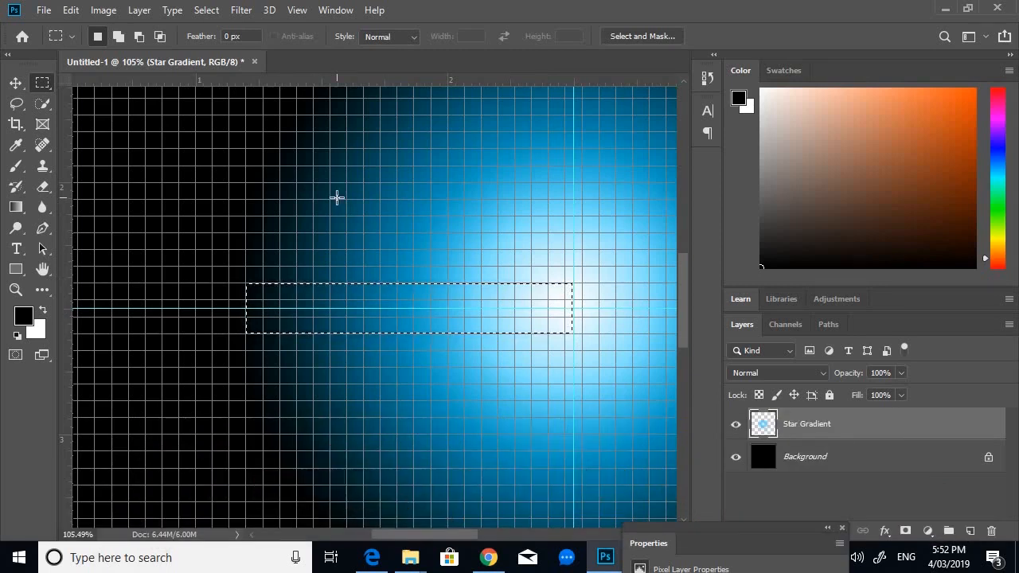
# - Paste the selected strip in place twice as new layers and hide the Star Gradient layer
pyautogui.hotkey('ctrl', 'shift', 'v')
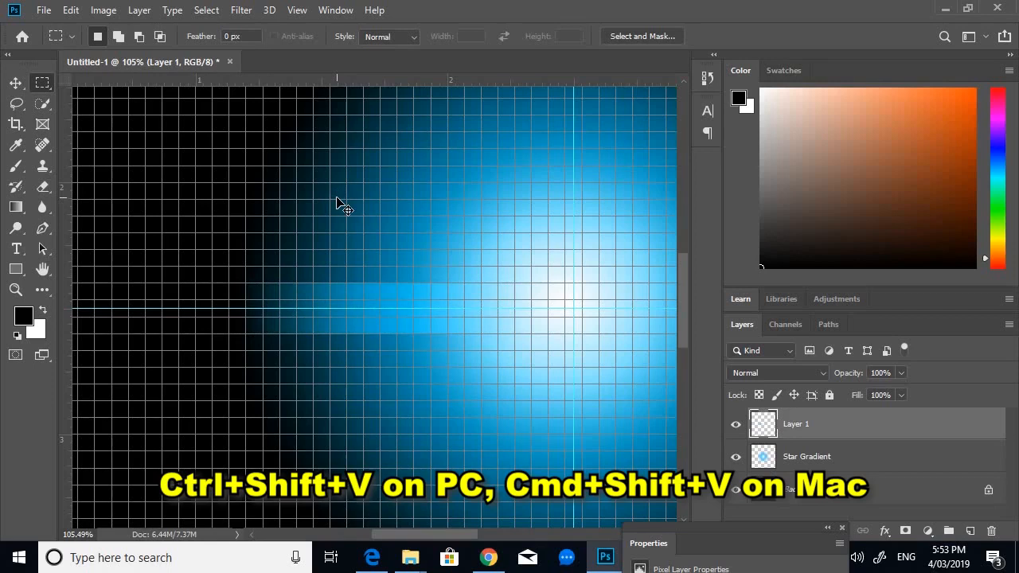
pyautogui.hotkey('ctrl', 'shift', 'v')
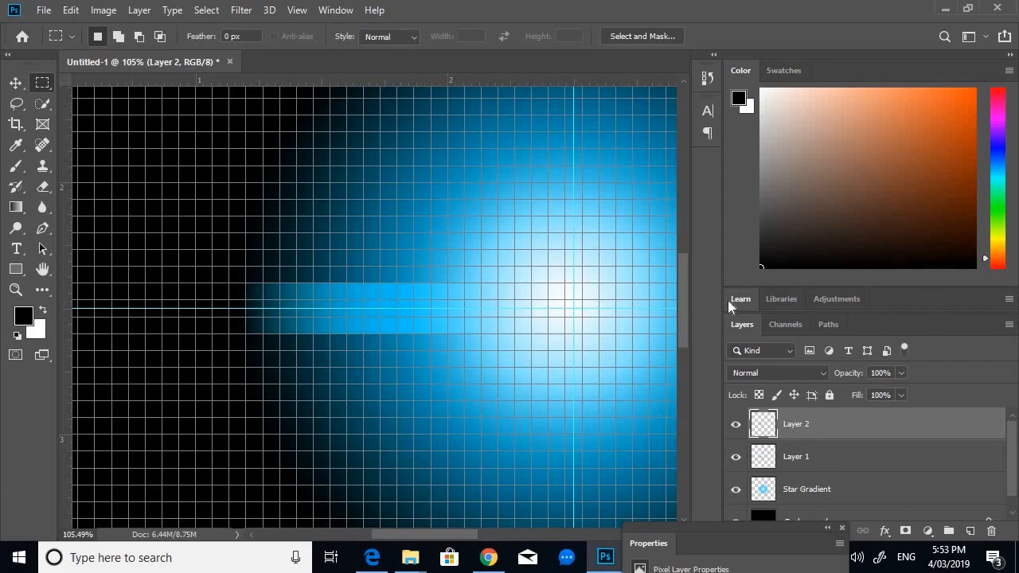
pyautogui.scroll(-1, 802, 406)
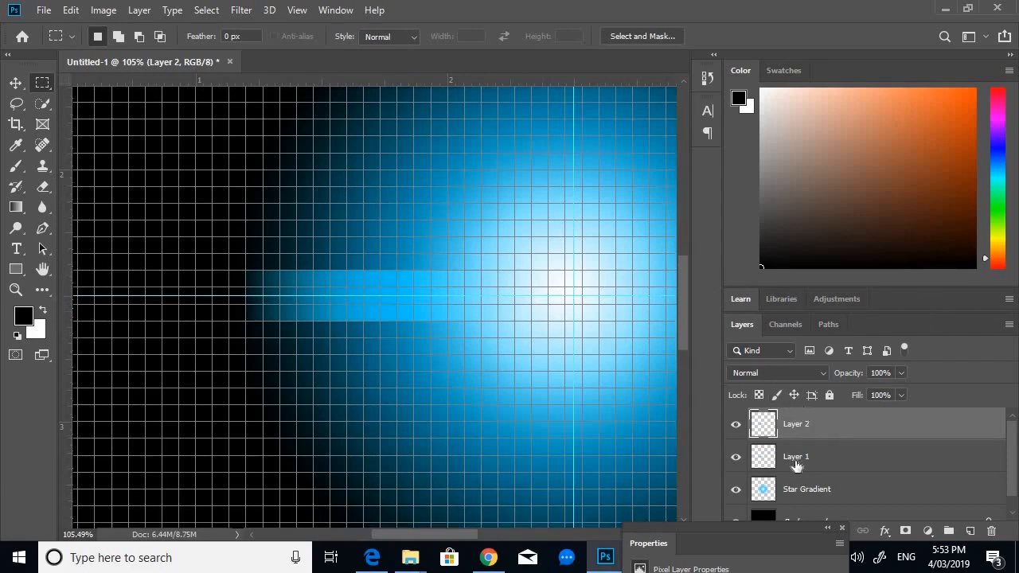
pyautogui.click(736, 490)
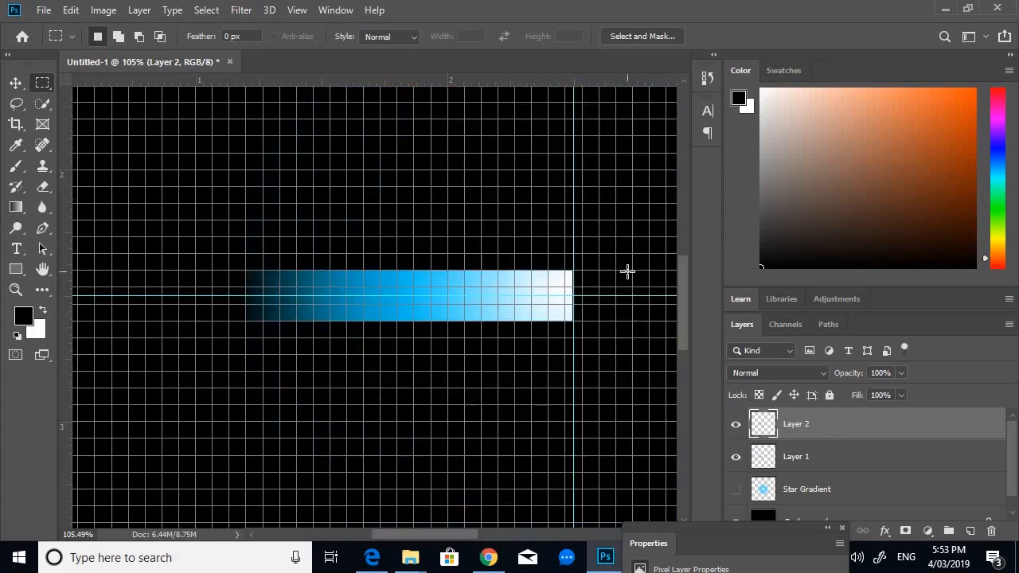
# - Rotate the top strip copy 180° and move it to the right of the vertical guide
pyautogui.click(21, 82)
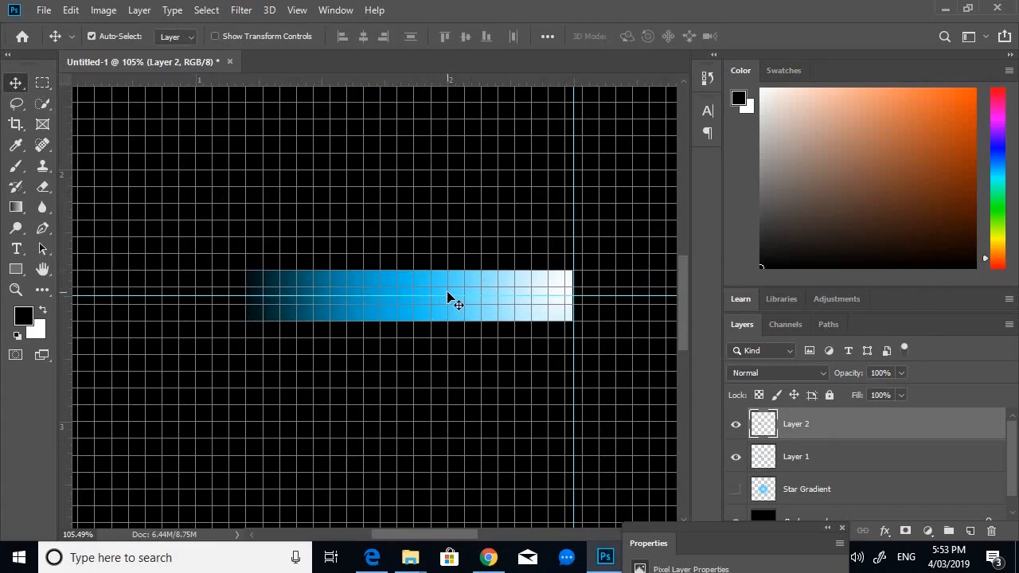
pyautogui.press('ctrl')
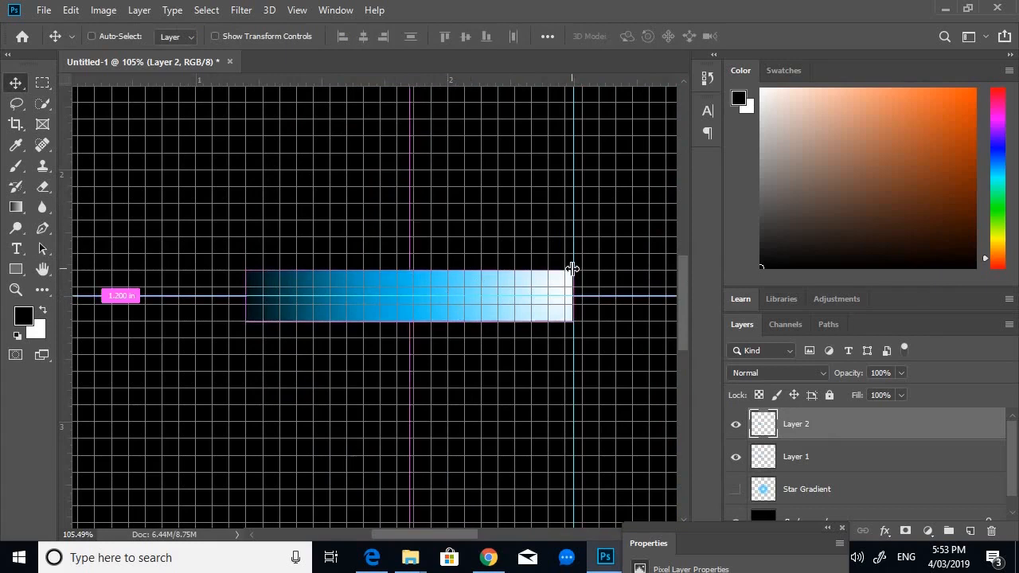
pyautogui.hotkey('ctrl', 't')
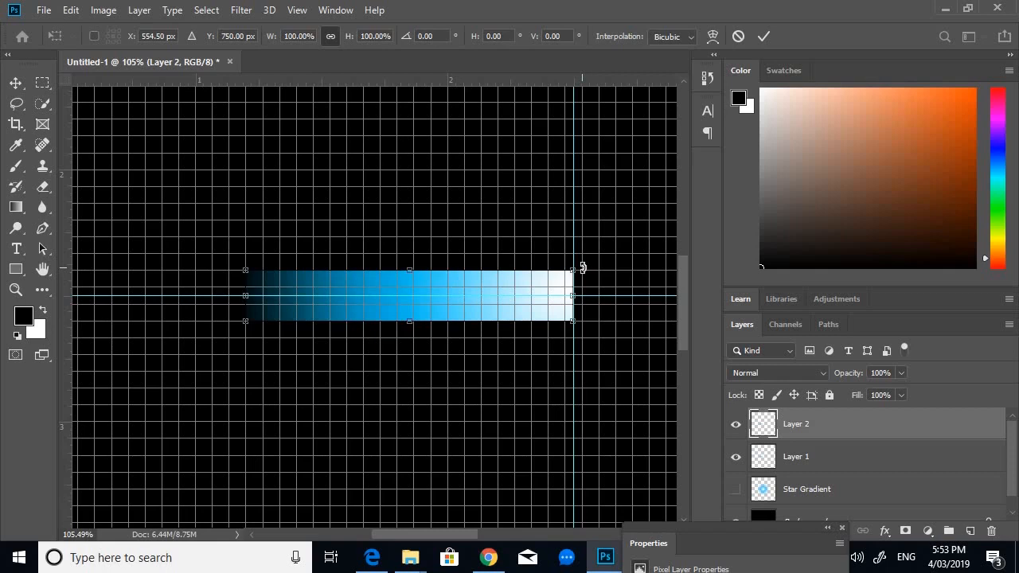
pyautogui.moveTo(583, 268); pyautogui.dragTo(241, 334)
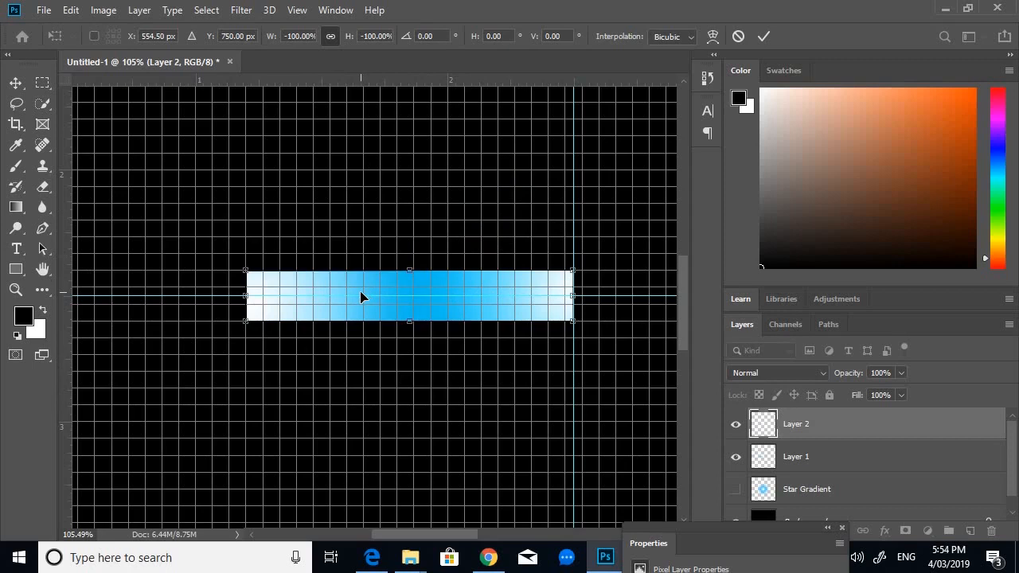
pyautogui.moveTo(396, 298); pyautogui.dragTo(585, 296)
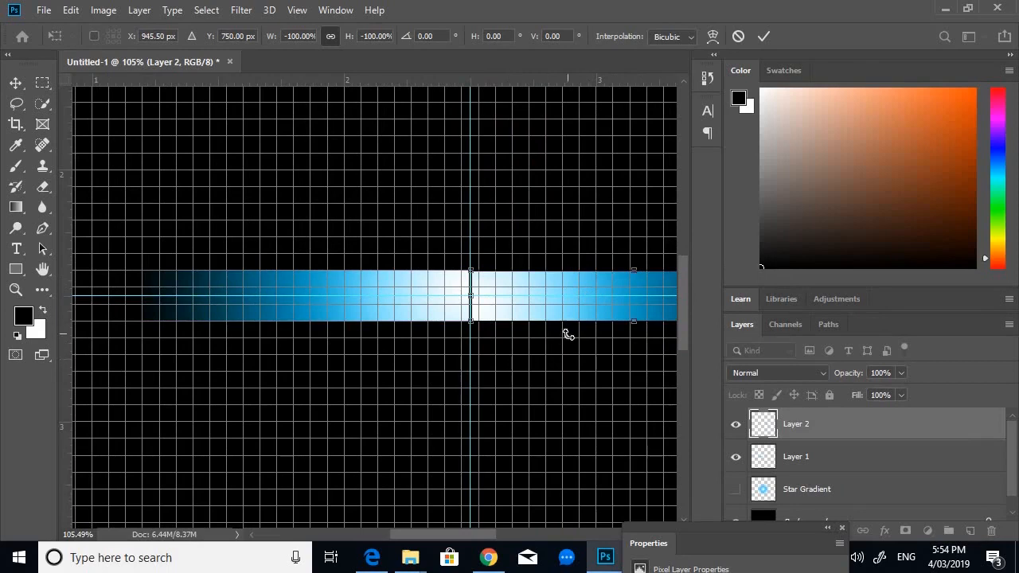
# - Select both strip layers and merge them into one glowing bar
pyautogui.keyDown('shift'); pyautogui.click(795, 466); pyautogui.keyUp('shift')
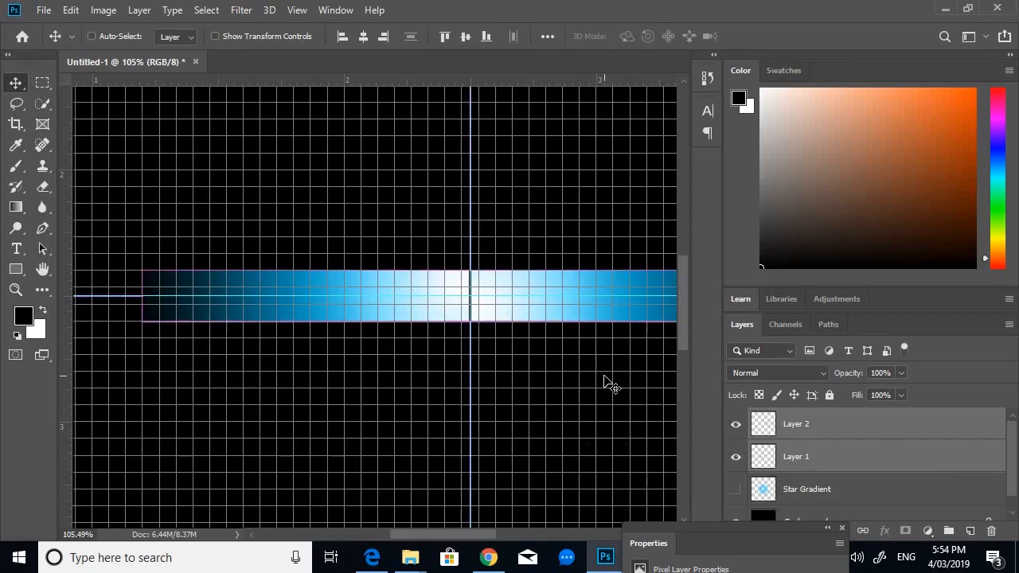
pyautogui.hotkey('ctrl', 'e')
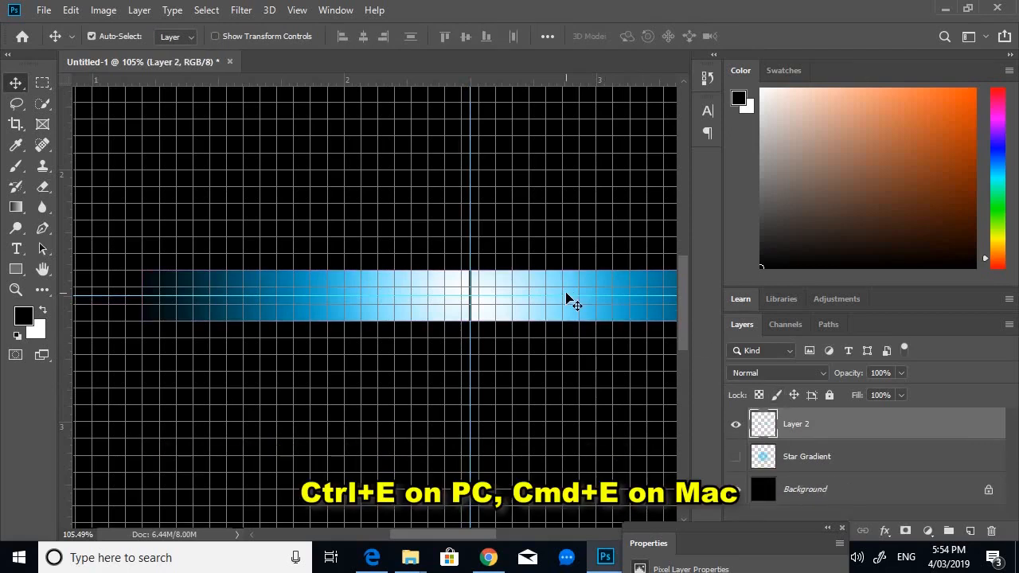
# - Stretch the merged glowing bar horizontally from its centre to about 192% width so it spans the canvas
pyautogui.scroll(-2, 567, 297)
pyautogui.scroll(-3, 567, 297)
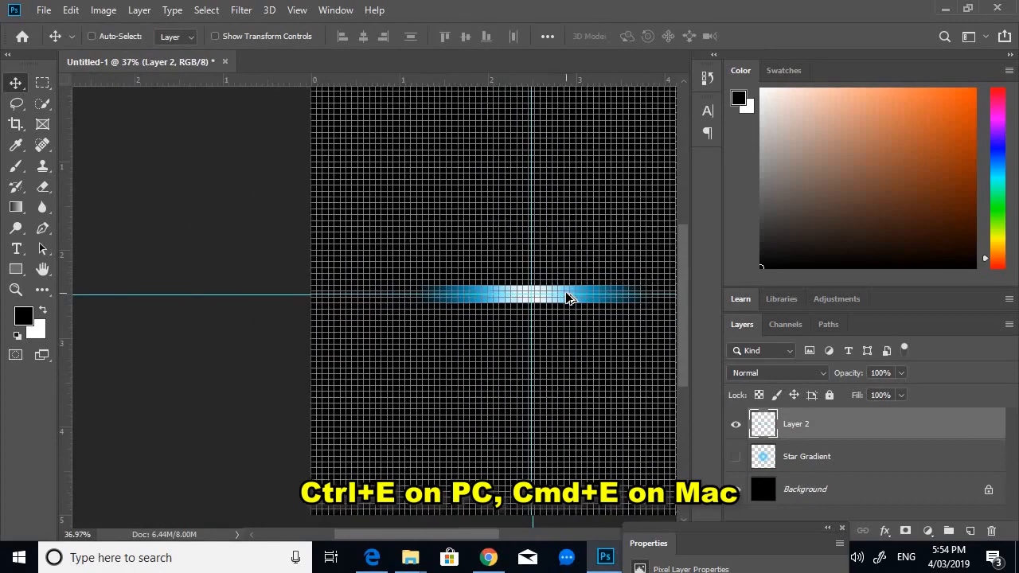
pyautogui.scroll(4, 398, 305)
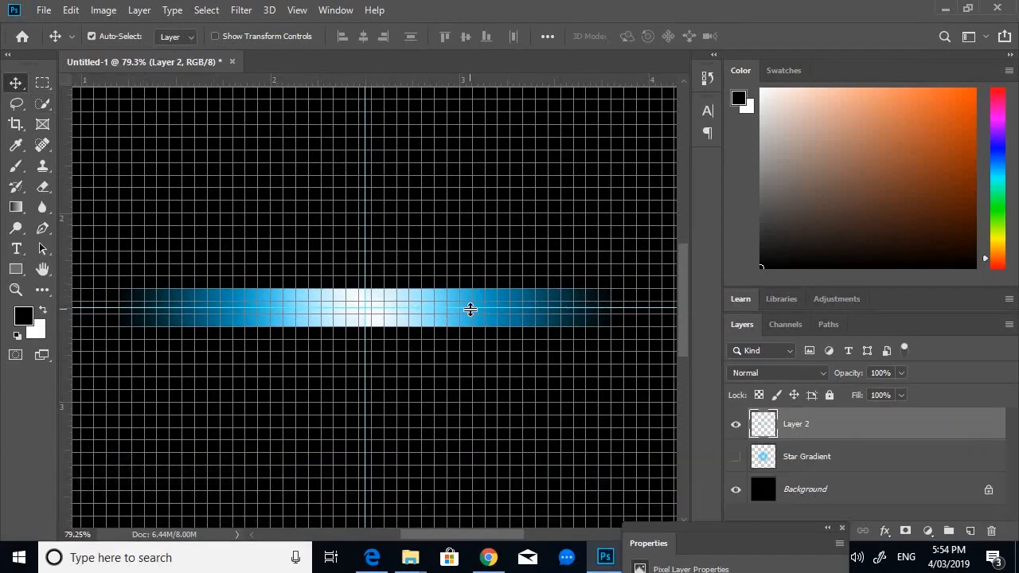
pyautogui.hotkey('ctrl', 't')
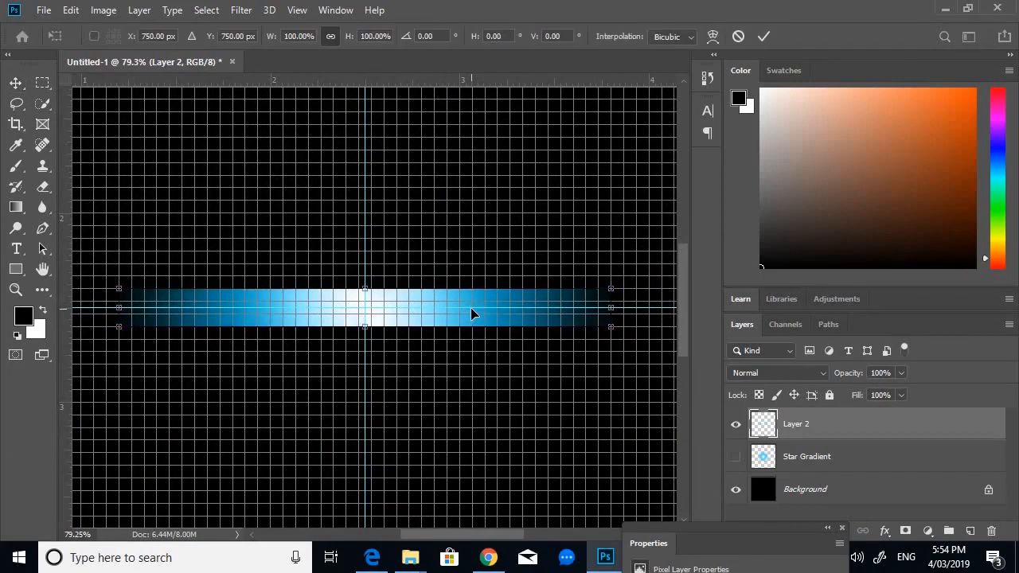
pyautogui.scroll(-5, 502, 322)
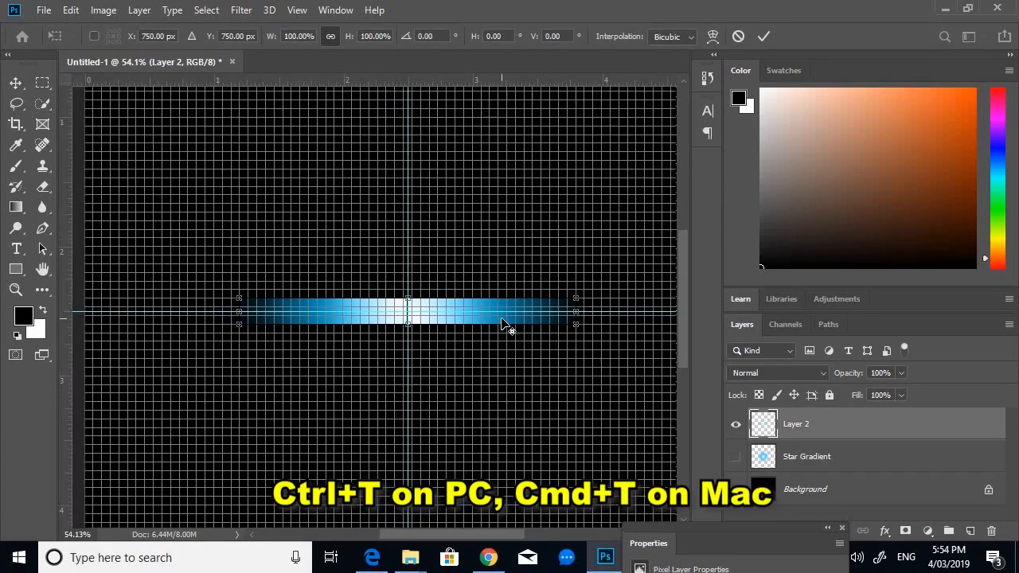
pyautogui.scroll(-1, 501, 323)
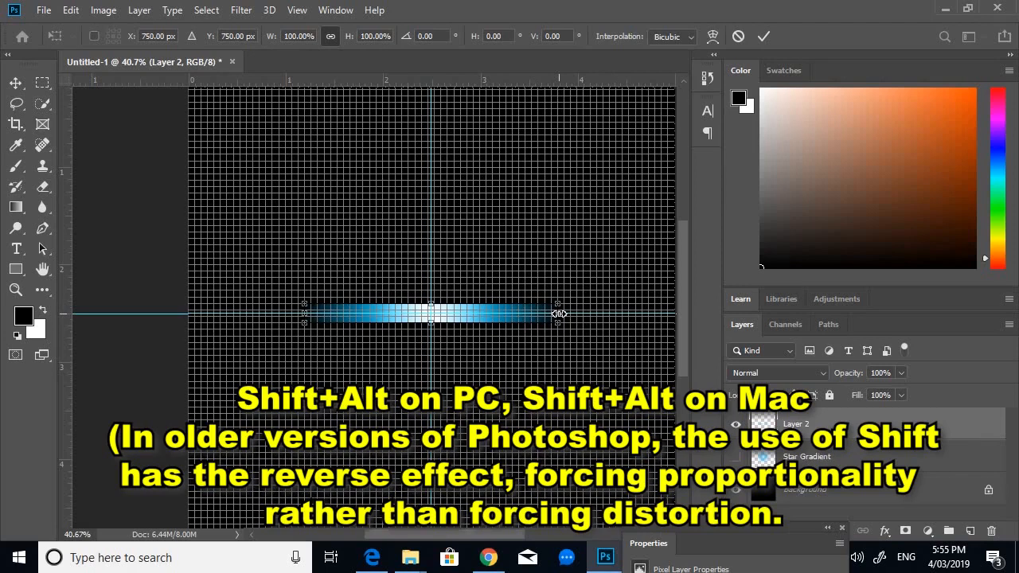
pyautogui.moveTo(559, 314); pyautogui.dragTo(674, 310)
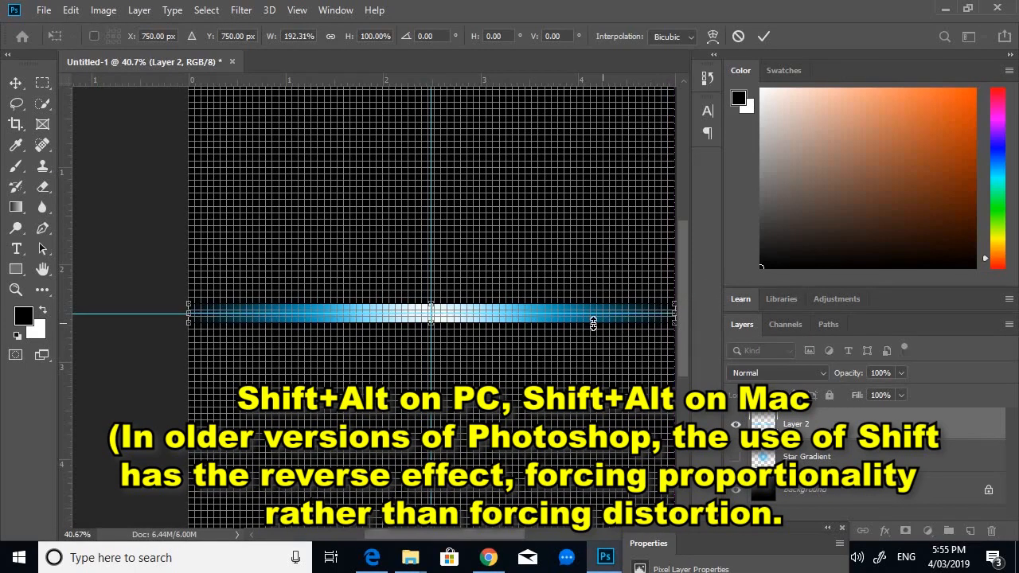
pyautogui.press('Return')
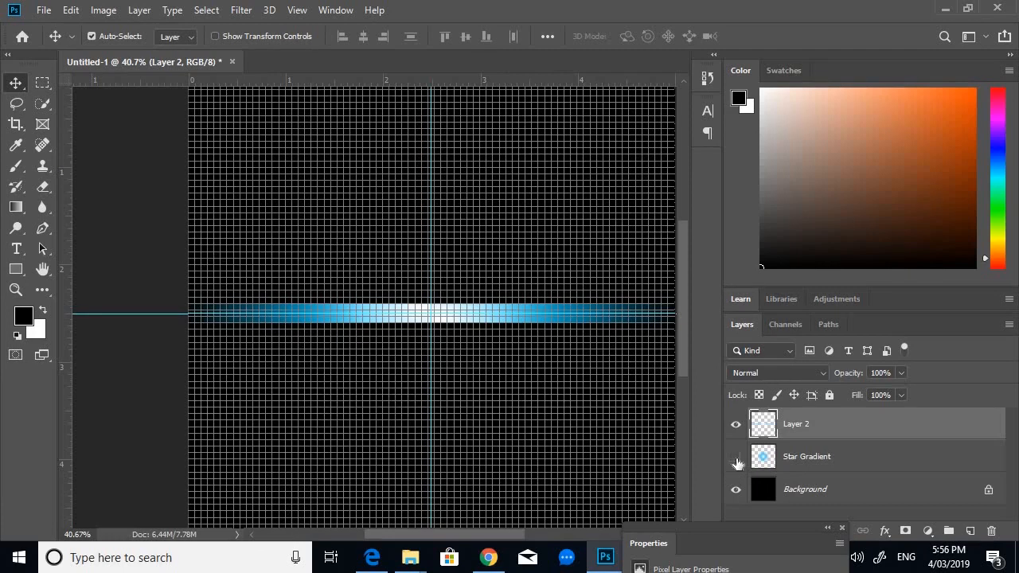
# - Make the Star Gradient layer visible again and turn off the grid display
pyautogui.click(736, 458)
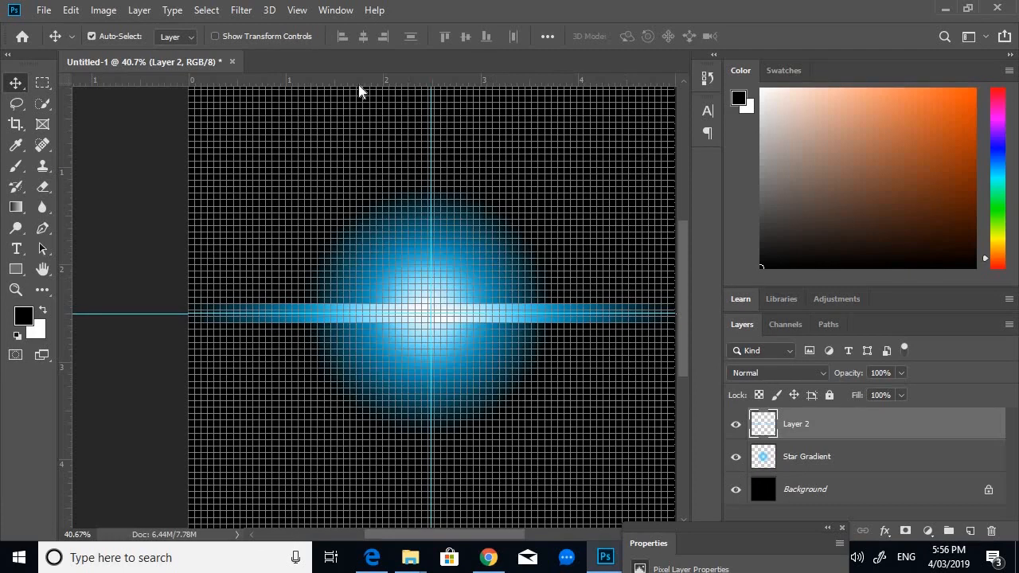
pyautogui.click(298, 11)
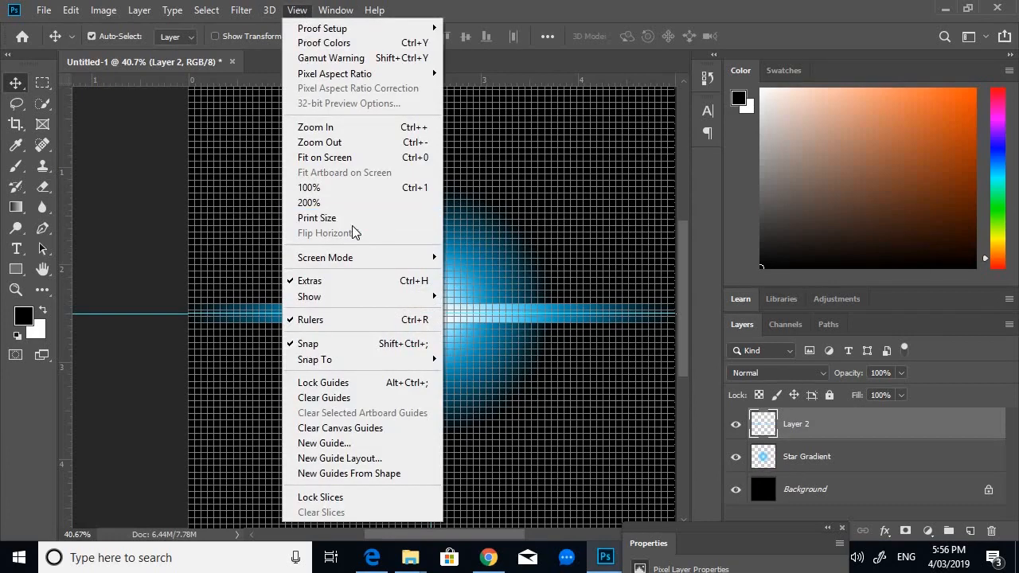
pyautogui.moveTo(387, 300)
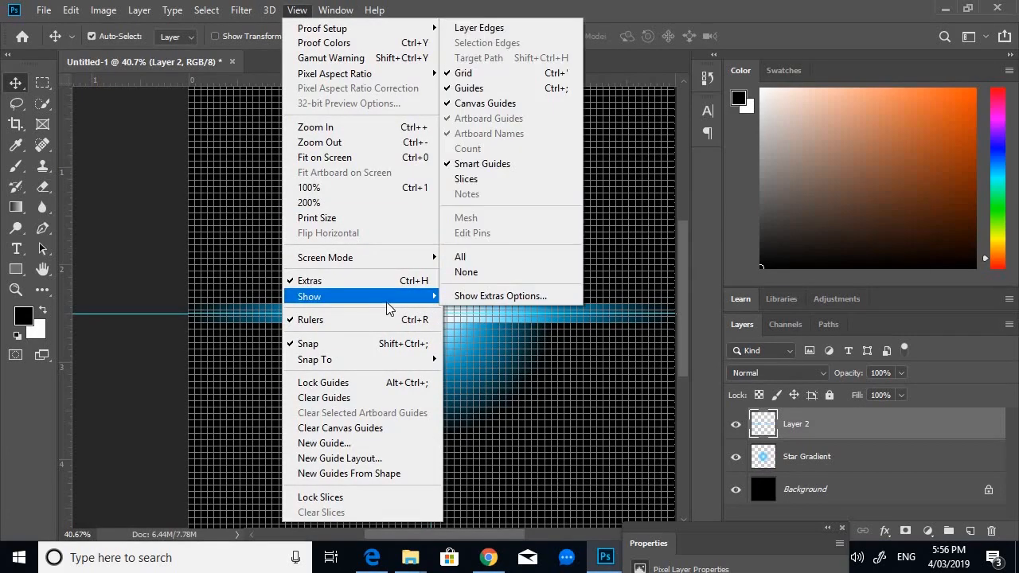
pyautogui.click(491, 73)
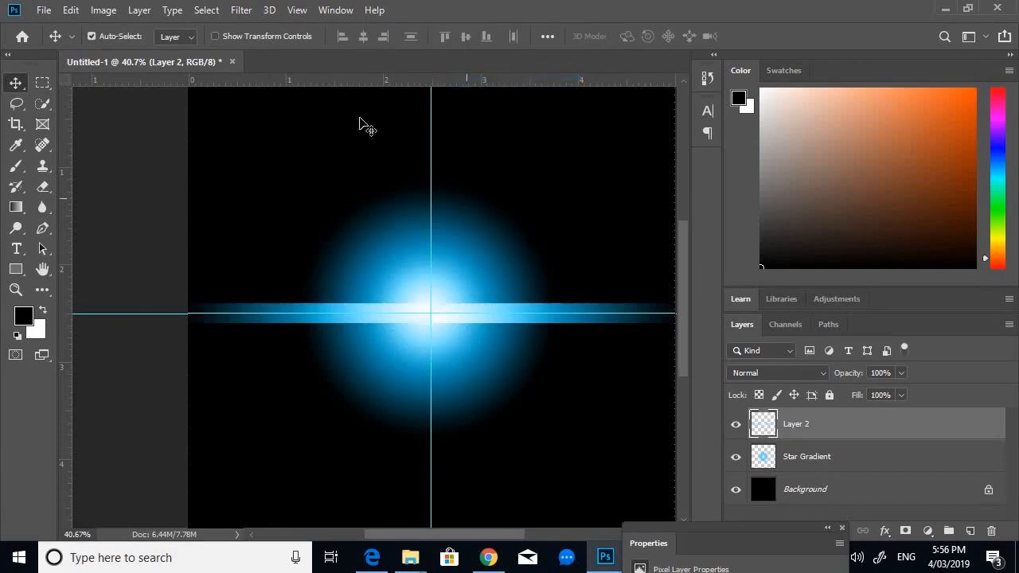
# - Apply a Gaussian Blur with a radius of 15.3 pixels to the bar layer
pyautogui.click(242, 11)
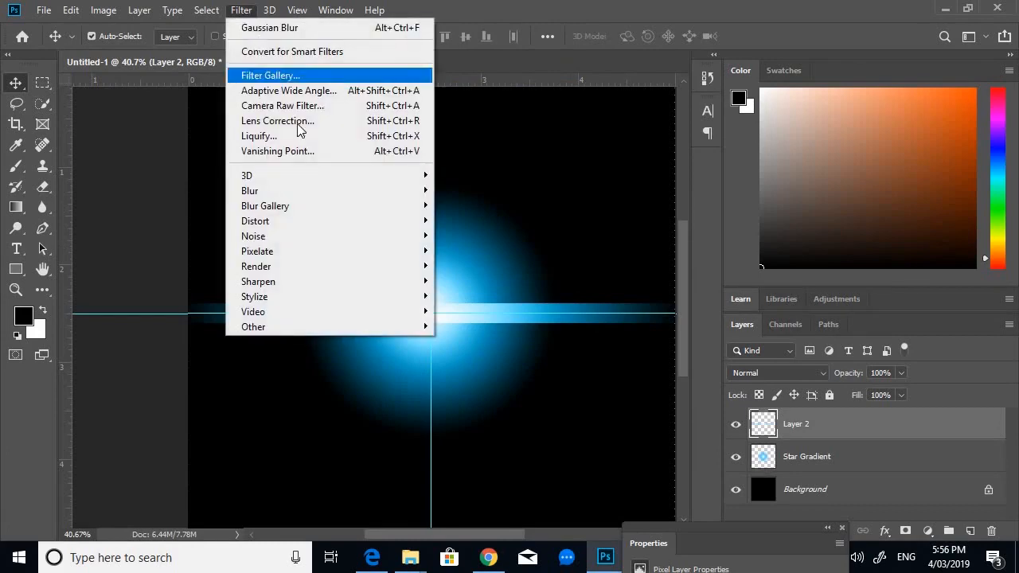
pyautogui.moveTo(357, 194)
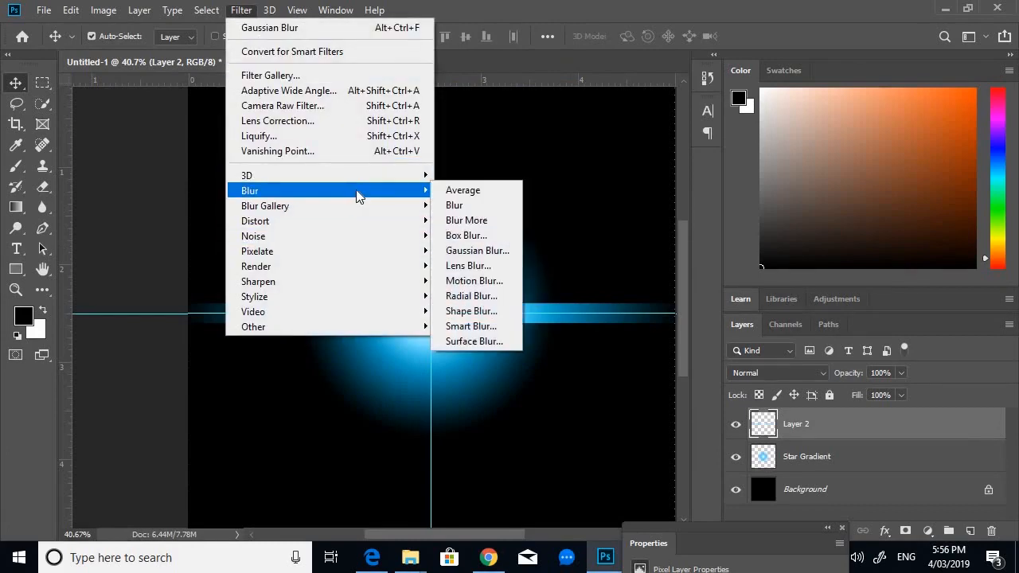
pyautogui.click(490, 253)
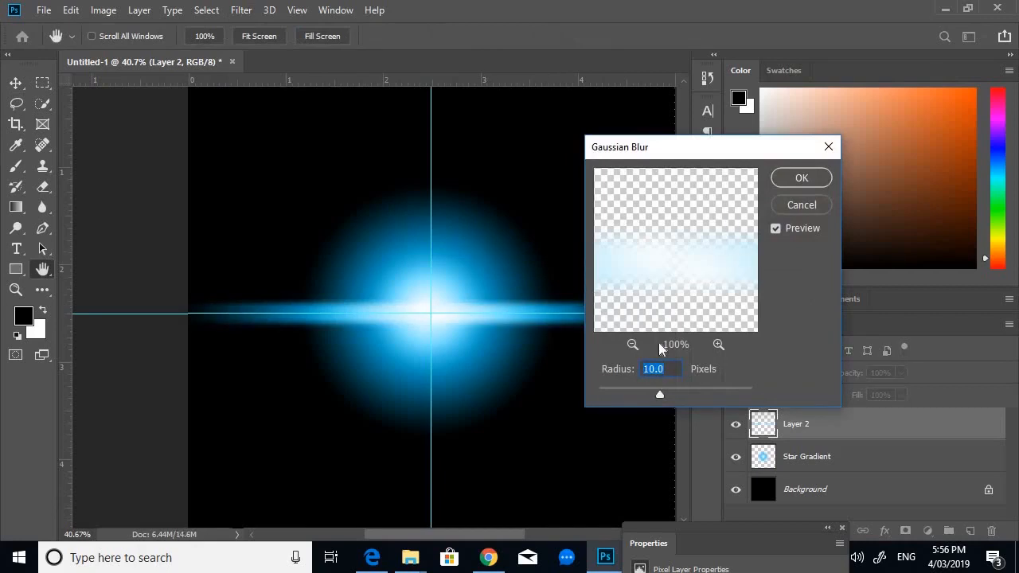
pyautogui.moveTo(706, 145); pyautogui.dragTo(716, 38)
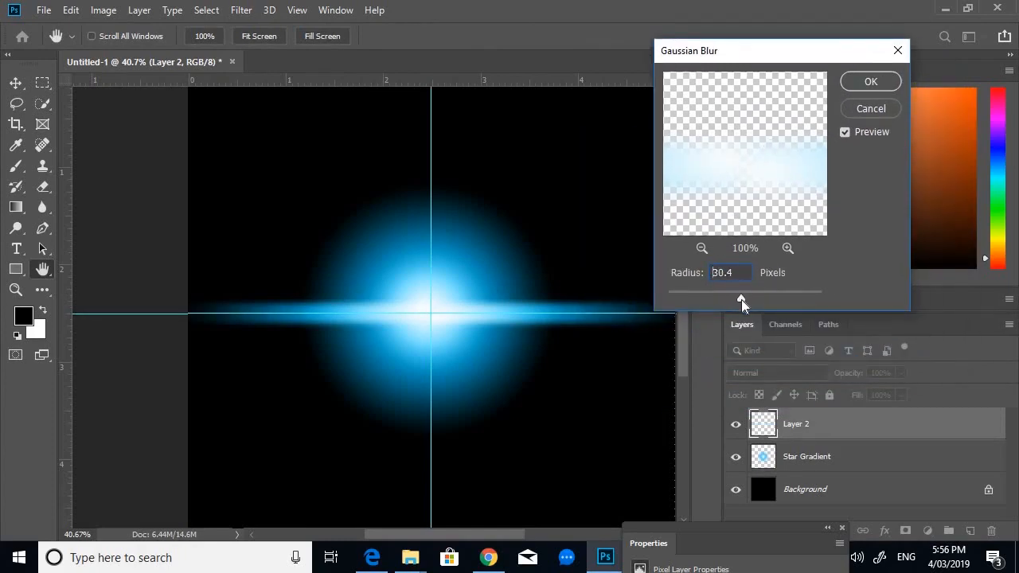
pyautogui.moveTo(741, 299); pyautogui.dragTo(733, 299)
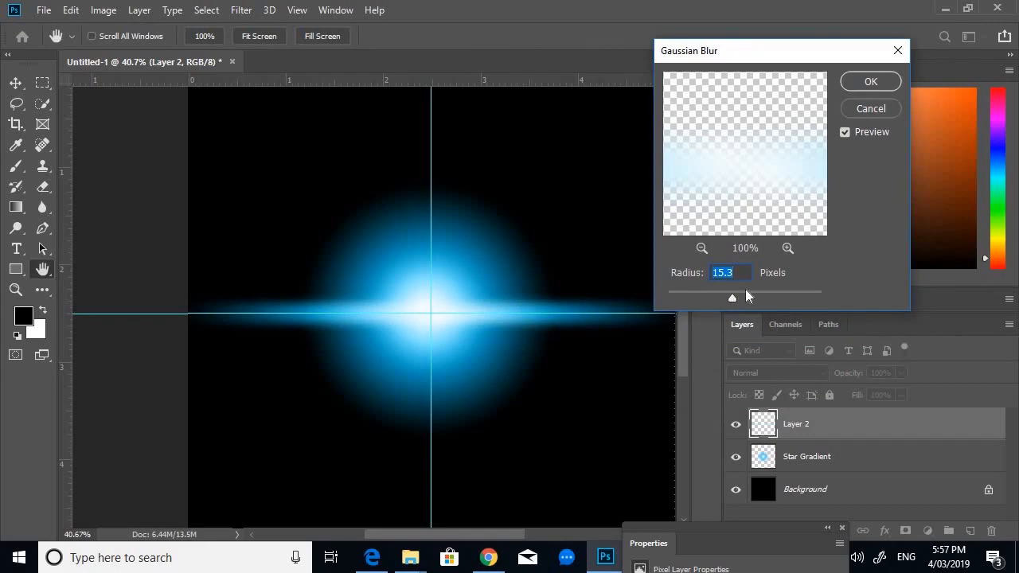
pyautogui.click(871, 81)
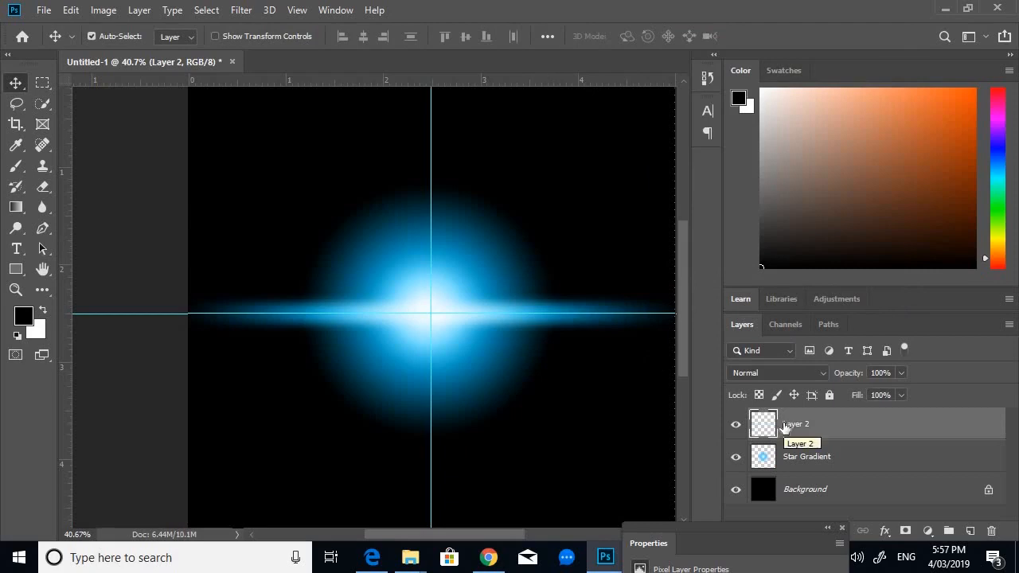
# - Duplicate the blurred bar layer and rotate the copy 60° around the centre
pyautogui.hotkey('ctrl', 'j')
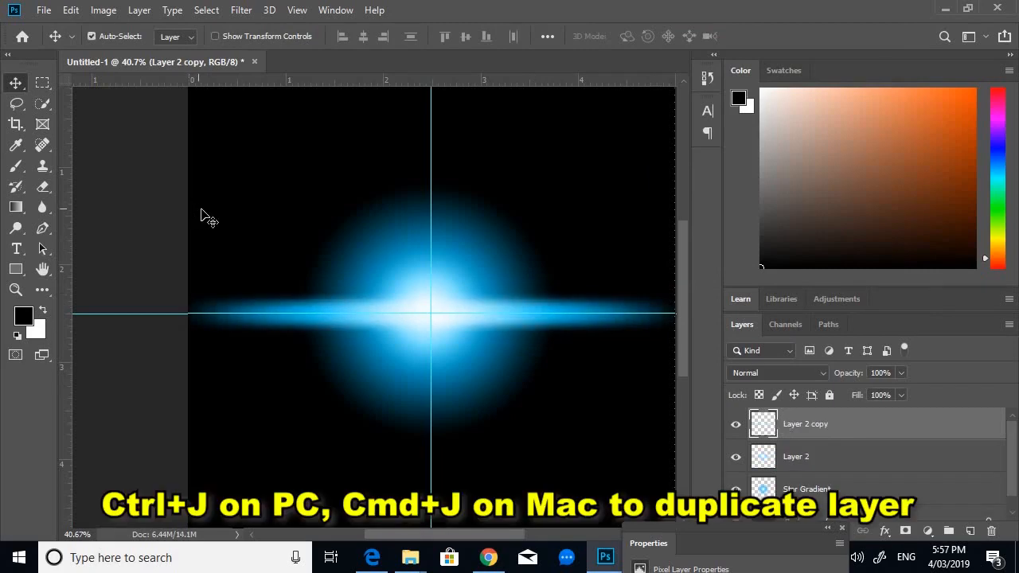
pyautogui.scroll(-1, 380, 288)
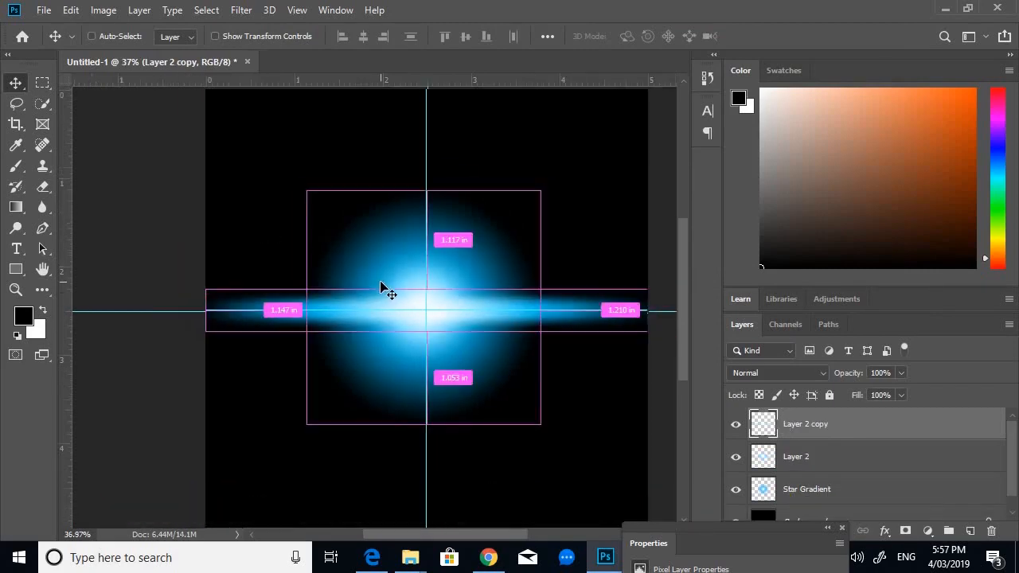
pyautogui.hotkey('ctrl', 't')
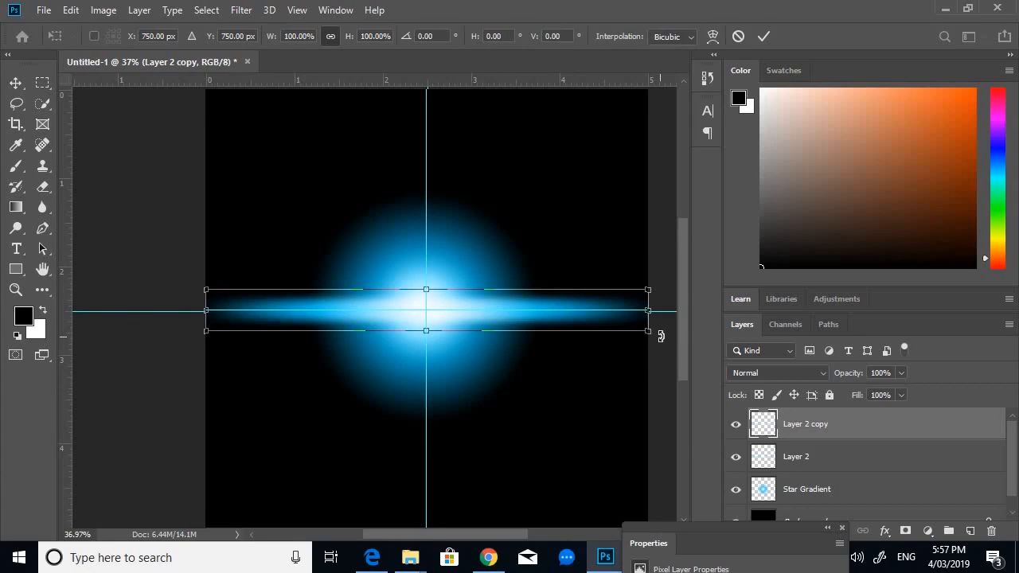
pyautogui.moveTo(660, 337)
pyautogui.mouseDown()
pyautogui.moveTo(669, 333)
pyautogui.moveTo(644, 371)
pyautogui.moveTo(509, 449)
pyautogui.mouseUp()
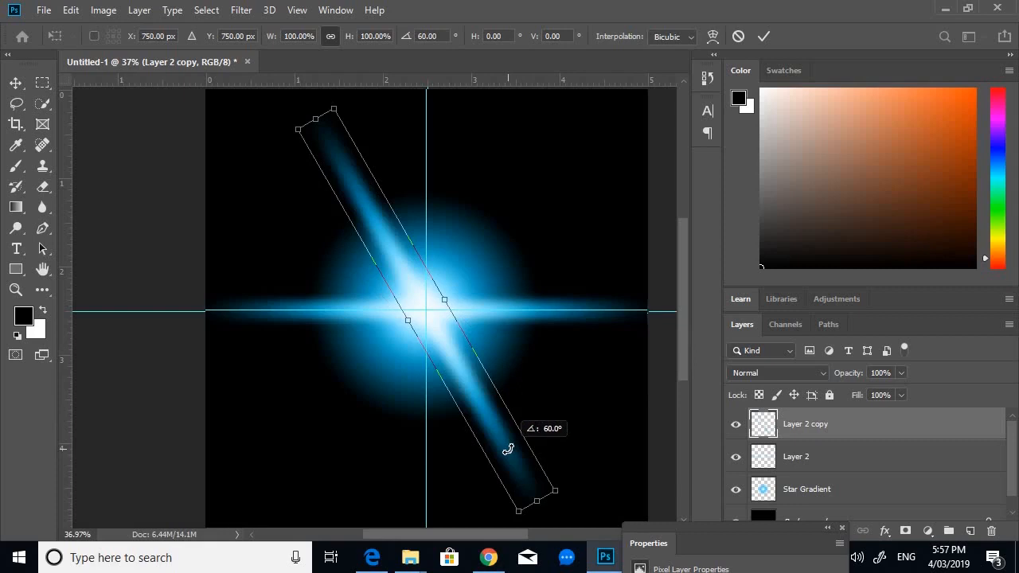
pyautogui.moveTo(508, 449)
pyautogui.mouseDown()
pyautogui.moveTo(542, 412)
pyautogui.moveTo(504, 451)
pyautogui.mouseUp()
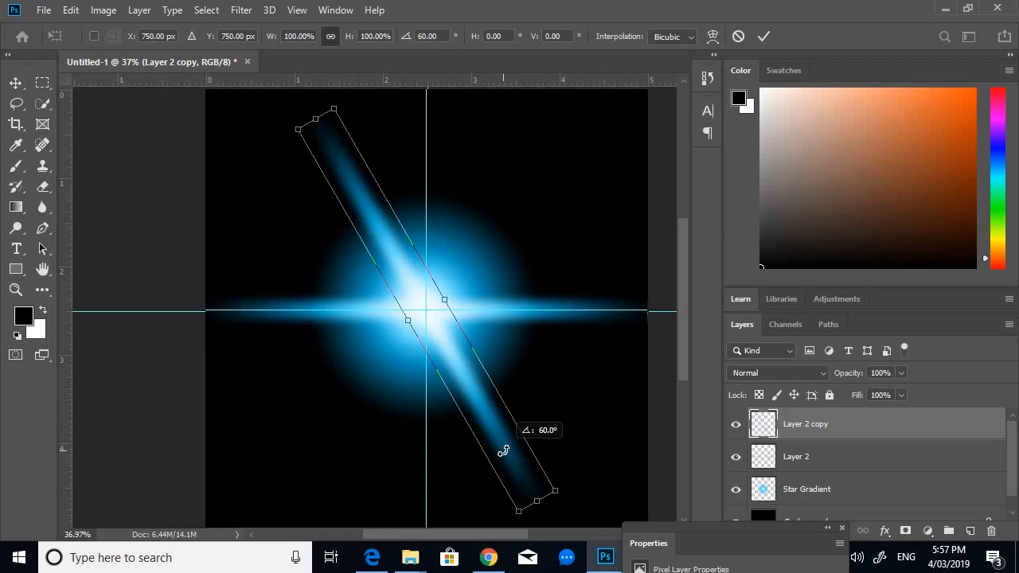
pyautogui.moveTo(504, 451)
pyautogui.mouseDown()
pyautogui.moveTo(549, 411)
pyautogui.moveTo(500, 452)
pyautogui.mouseUp()
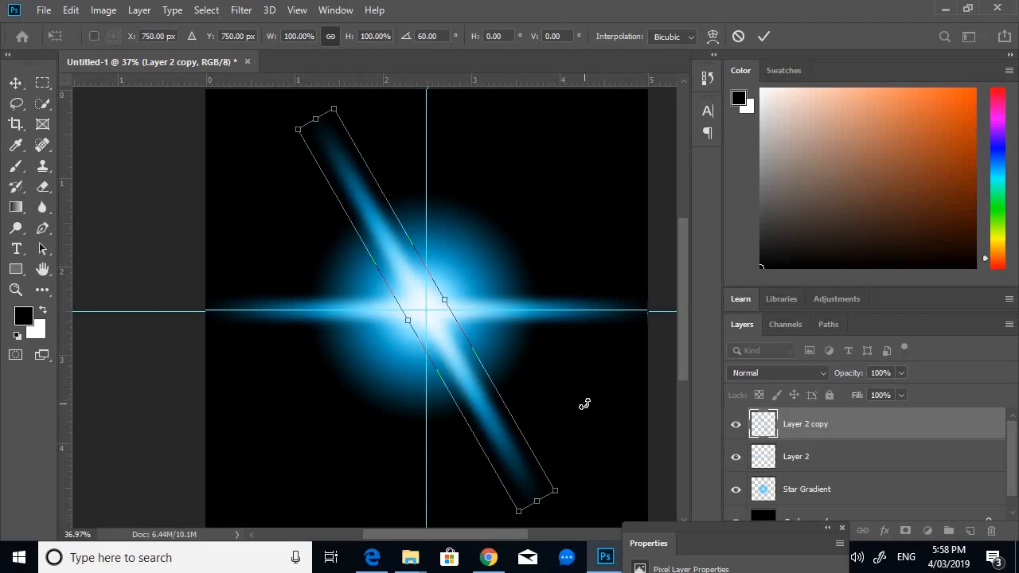
pyautogui.press('Return')
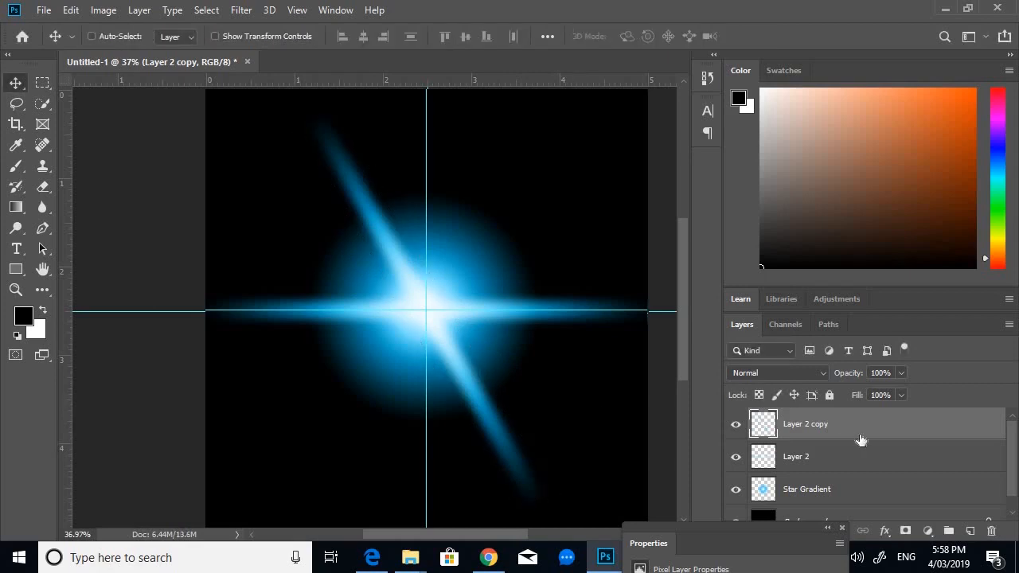
# - Duplicate the rotated bar and rotate the new copy a further 60° to complete six star points
pyautogui.hotkey('ctrl', 'j')
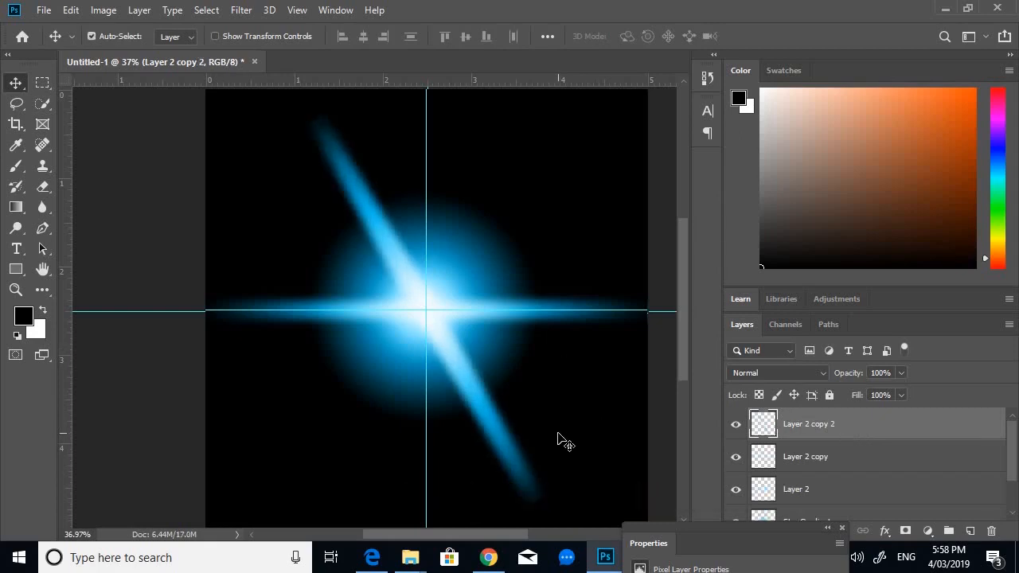
pyautogui.hotkey('ctrl', 't')
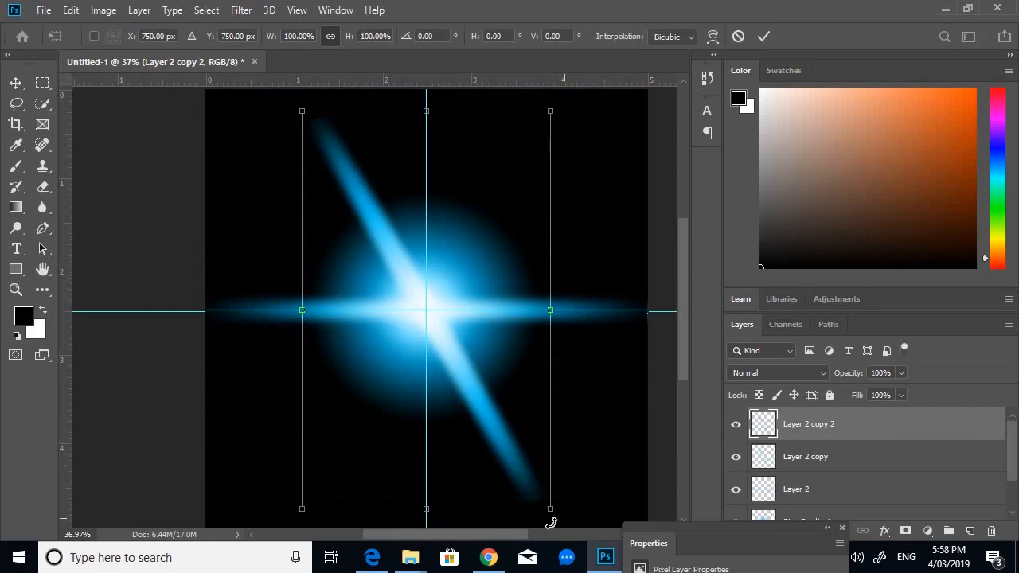
pyautogui.moveTo(548, 521); pyautogui.dragTo(348, 473)
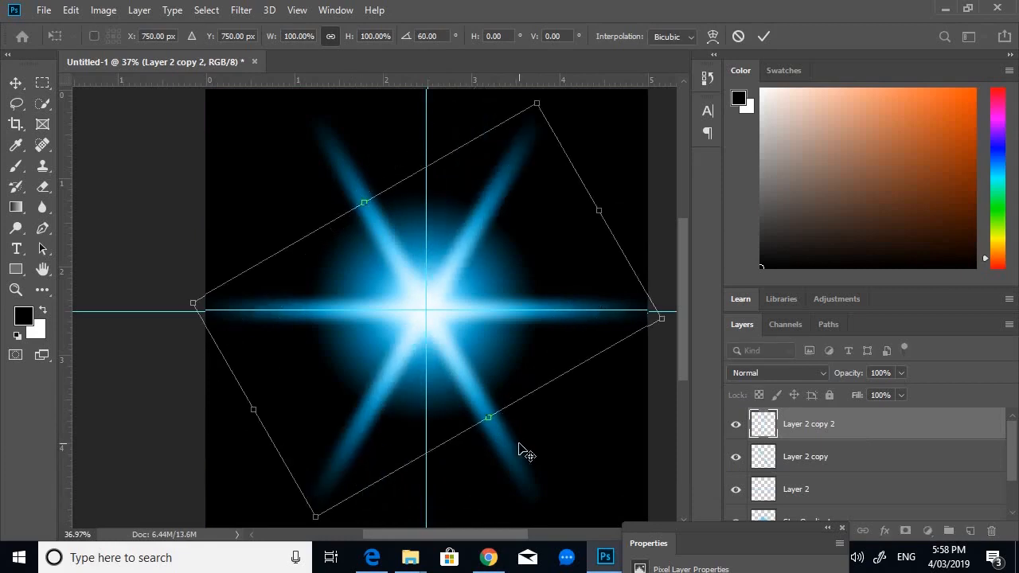
pyautogui.press('Return')
# - Fit the canvas in the window and clear all guides
pyautogui.hotkey('ctrl', '0')
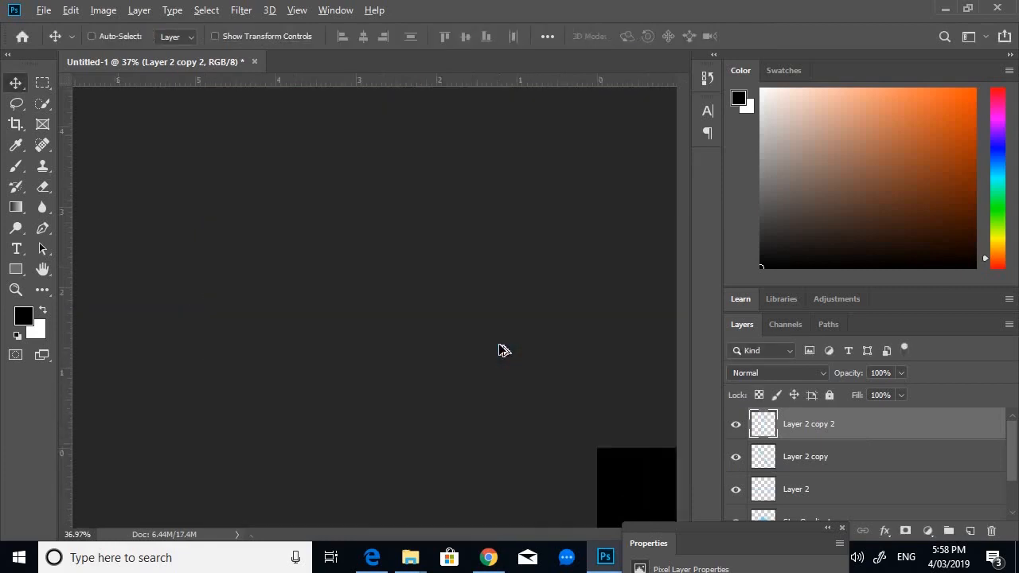
pyautogui.scroll(1, 280, 287)
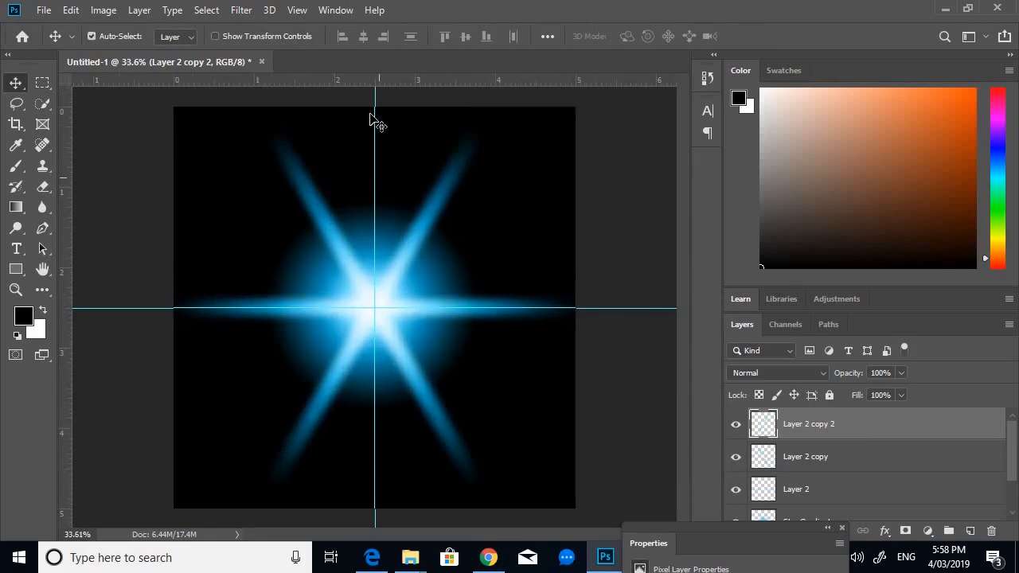
pyautogui.click(297, 11)
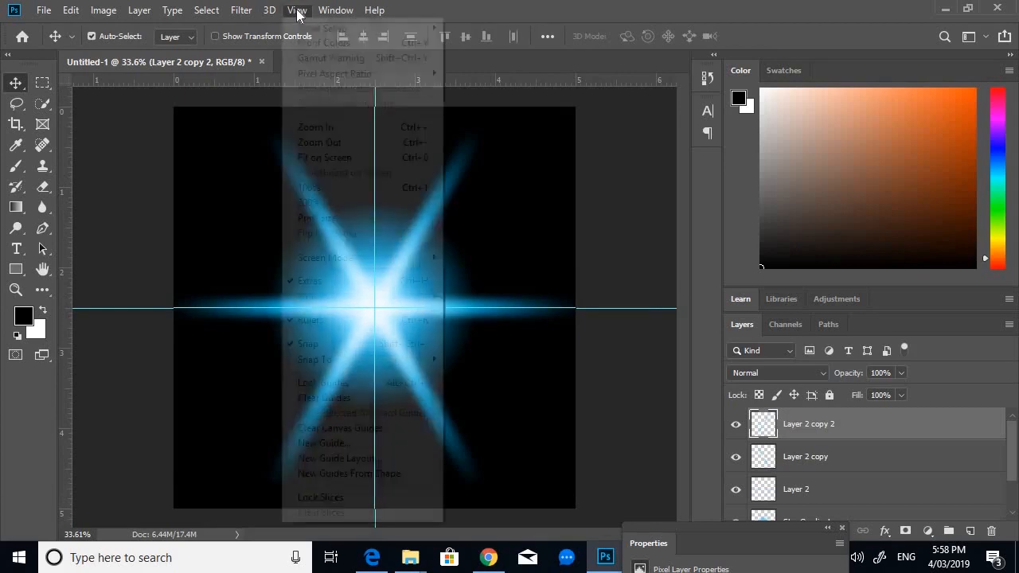
pyautogui.click(378, 397)
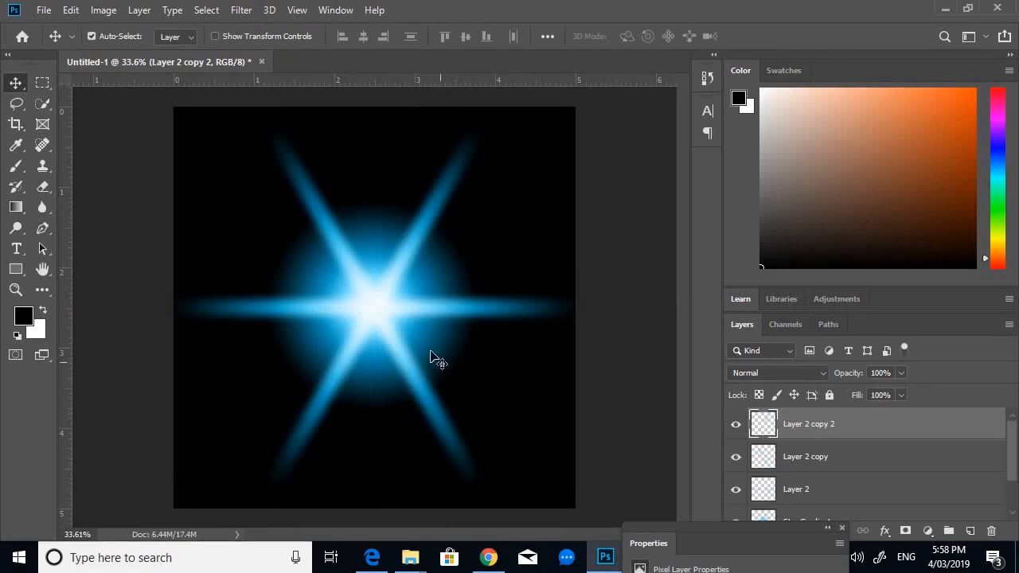
# - Select all bar layers together with the Star Gradient layer
pyautogui.hotkey('ctrl', '-')
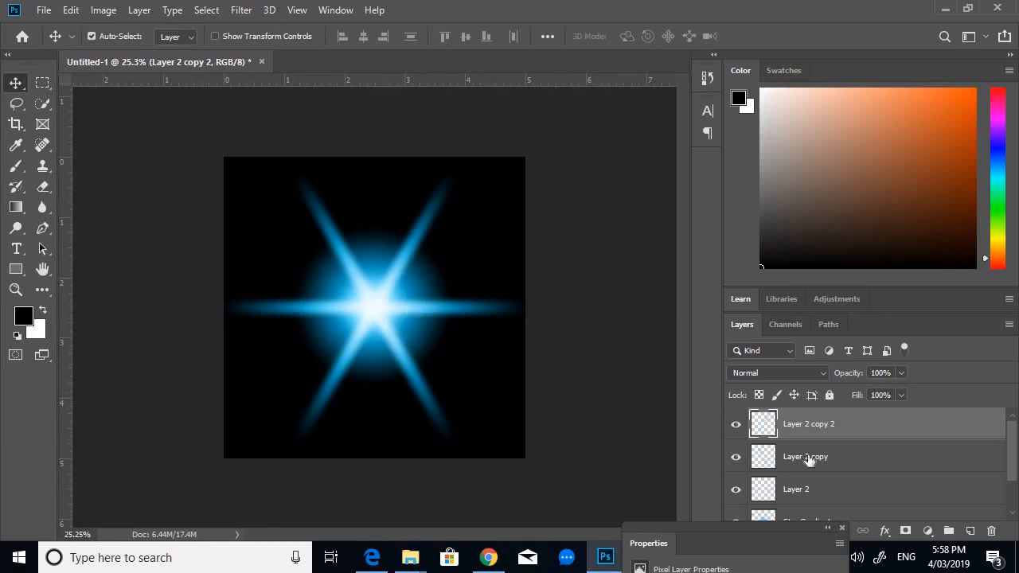
pyautogui.scroll(-1, 956, 466)
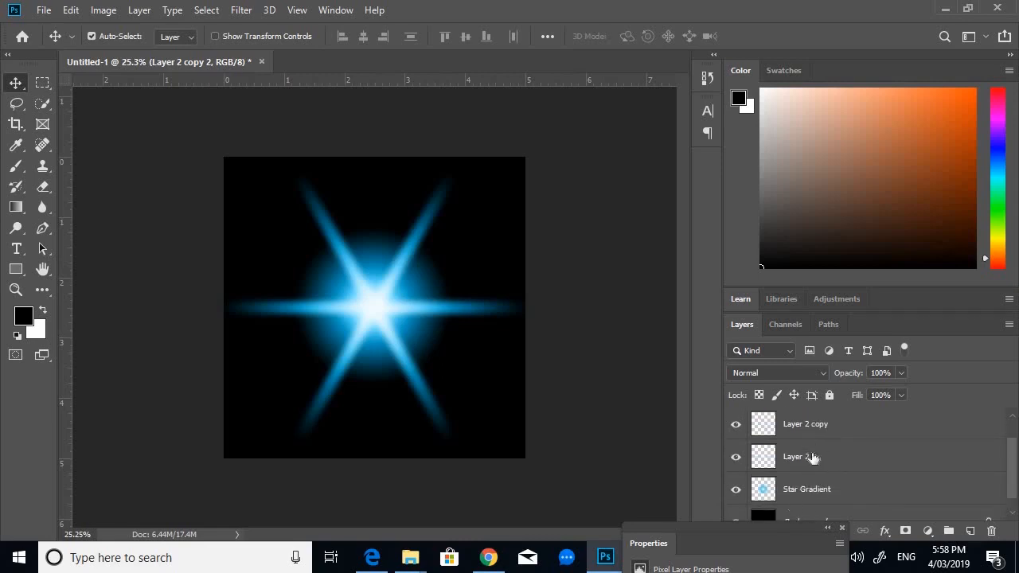
pyautogui.scroll(1, 833, 467)
pyautogui.scroll(-1, 789, 434)
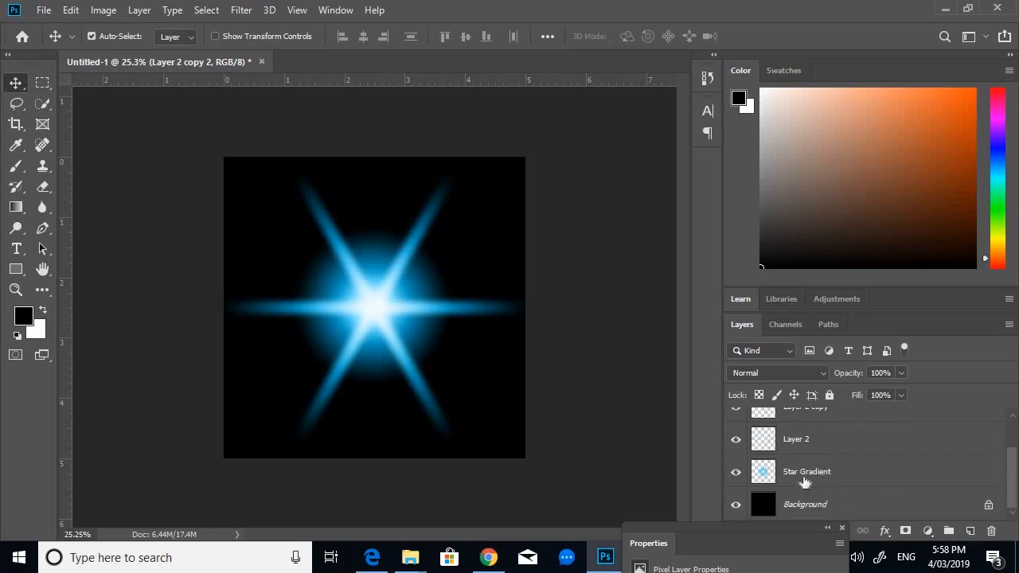
pyautogui.keyDown('shift'); pyautogui.click(794, 478); pyautogui.keyUp('shift')
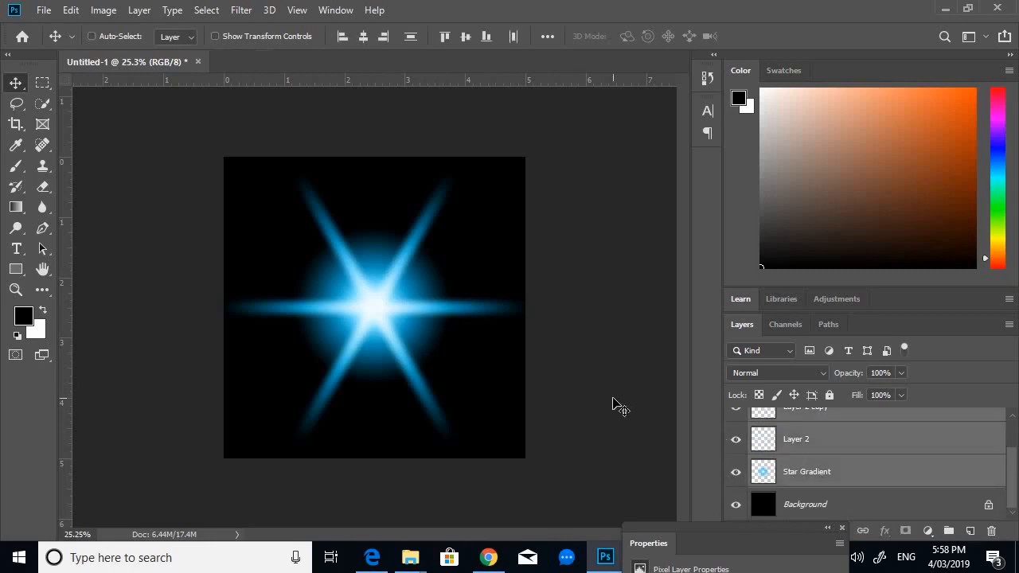
# - Group the selected star layers and add a new layer named Clouds above the group
pyautogui.hotkey('ctrl', 'g')
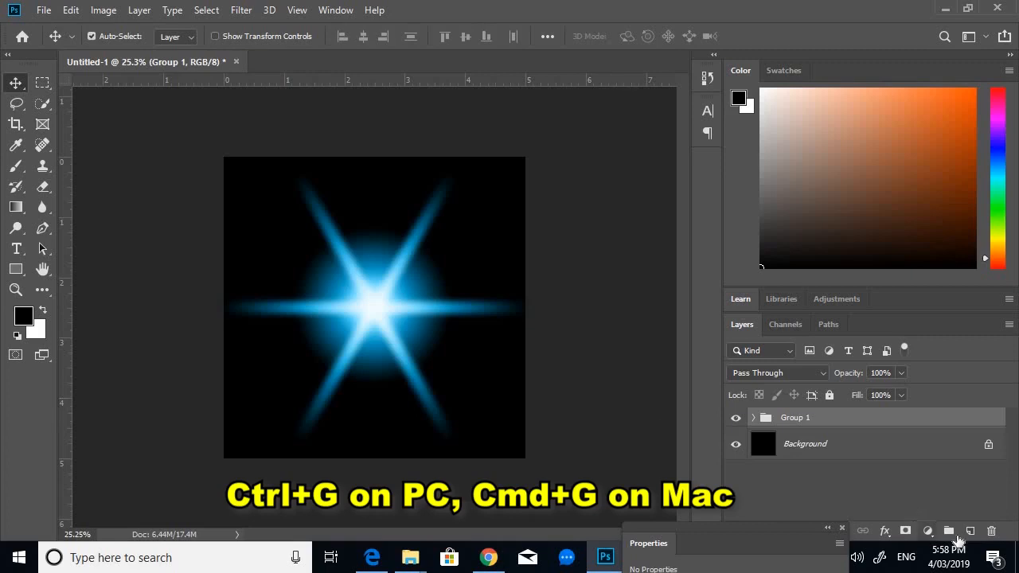
pyautogui.click(971, 532)
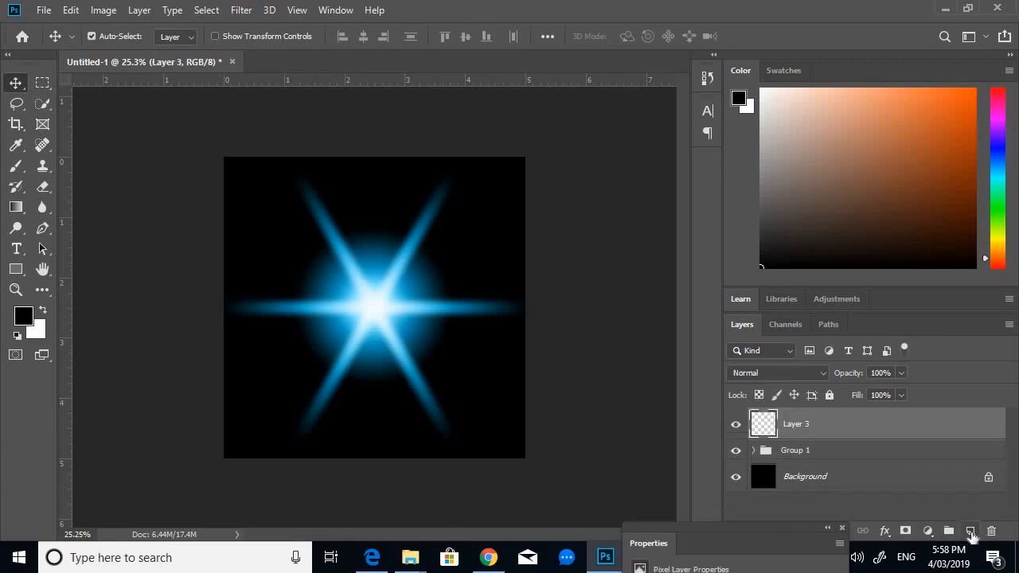
pyautogui.doubleClick(796, 423)
pyautogui.write('Clouds')
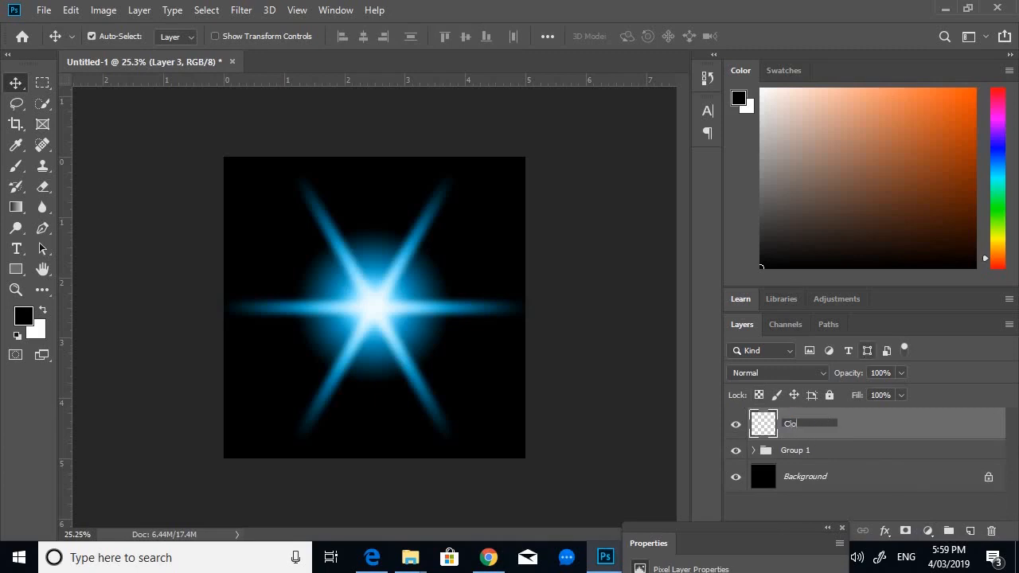
pyautogui.press('BackSpace')
pyautogui.press('BackSpace')
pyautogui.press('BackSpace')
pyautogui.press('BackSpace')
pyautogui.press('BackSpace')
pyautogui.write('louds')
pyautogui.press('Return')
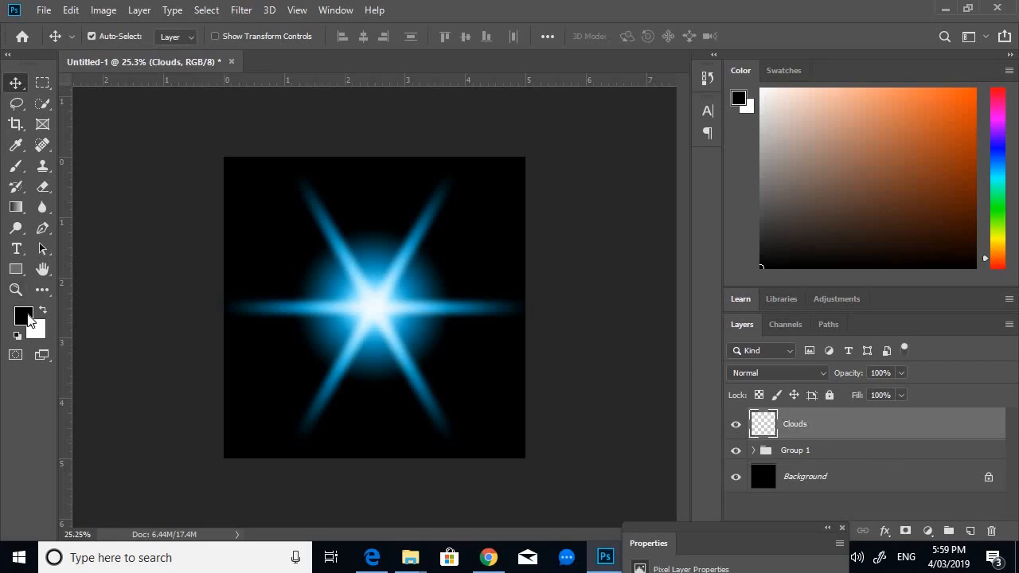
# - Fill the Clouds layer with black using the Paint Bucket tool
pyautogui.click(16, 207)
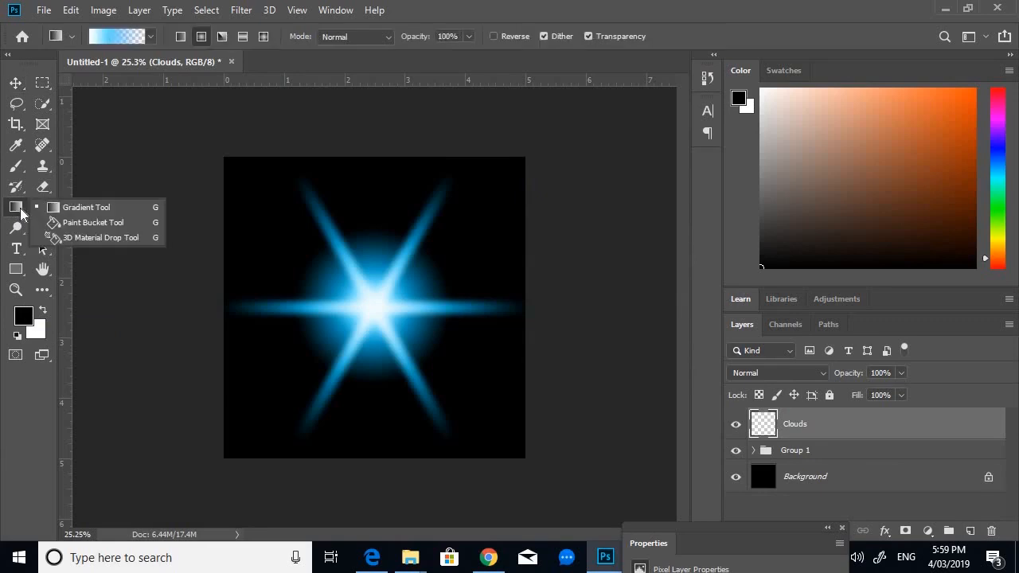
pyautogui.click(113, 223)
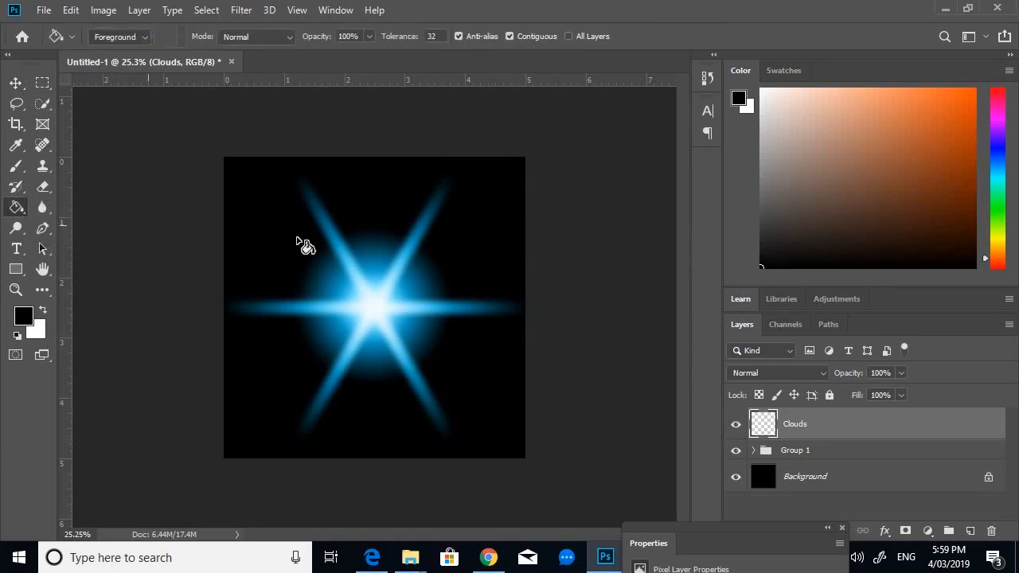
pyautogui.click(471, 344)
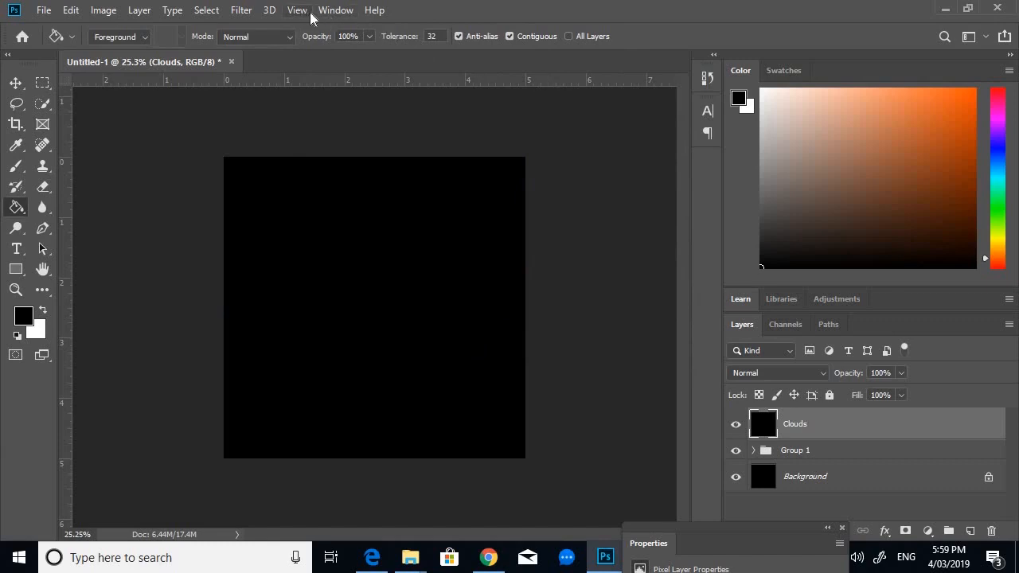
# - Apply the Render Clouds filter to the Clouds layer
pyautogui.click(242, 11)
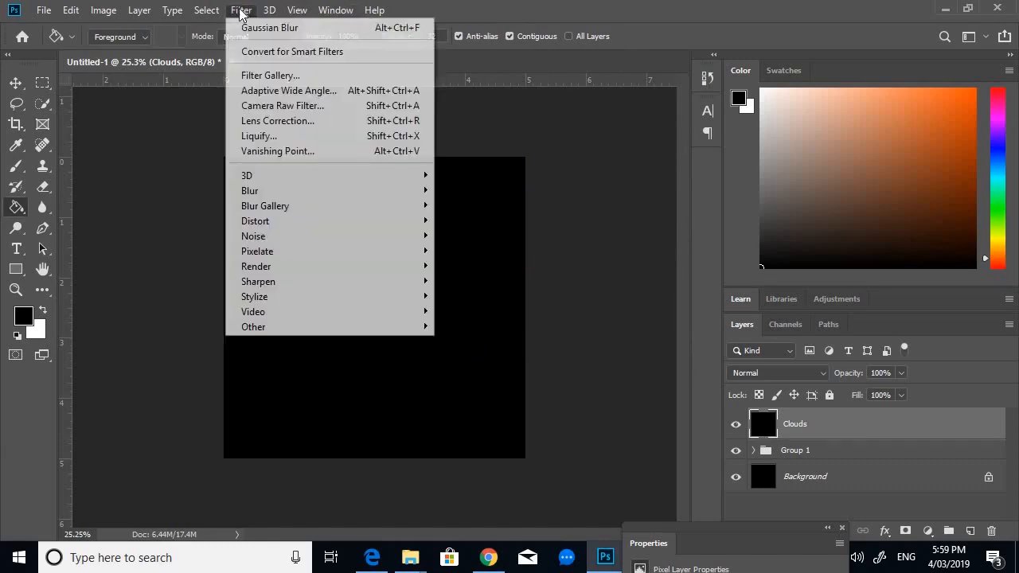
pyautogui.moveTo(346, 268)
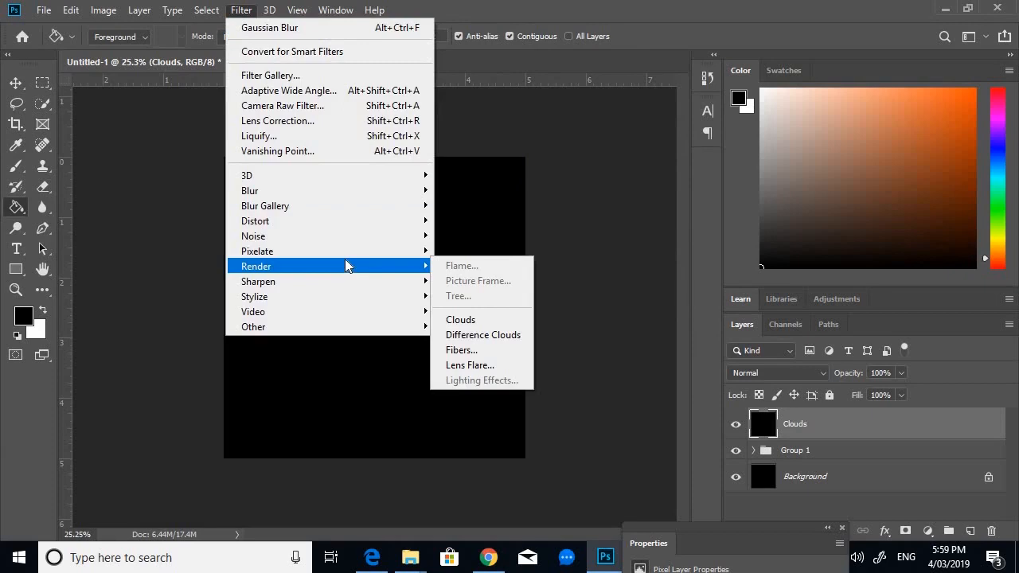
pyautogui.click(470, 320)
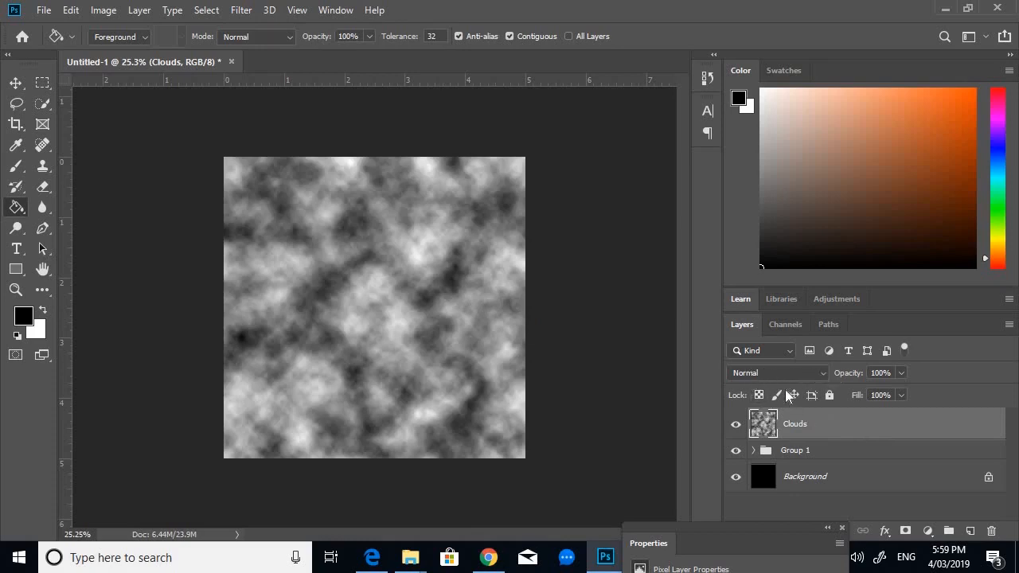
# - Set the Clouds layer's blend mode to Overlay and its opacity to 35%
pyautogui.click(823, 371)
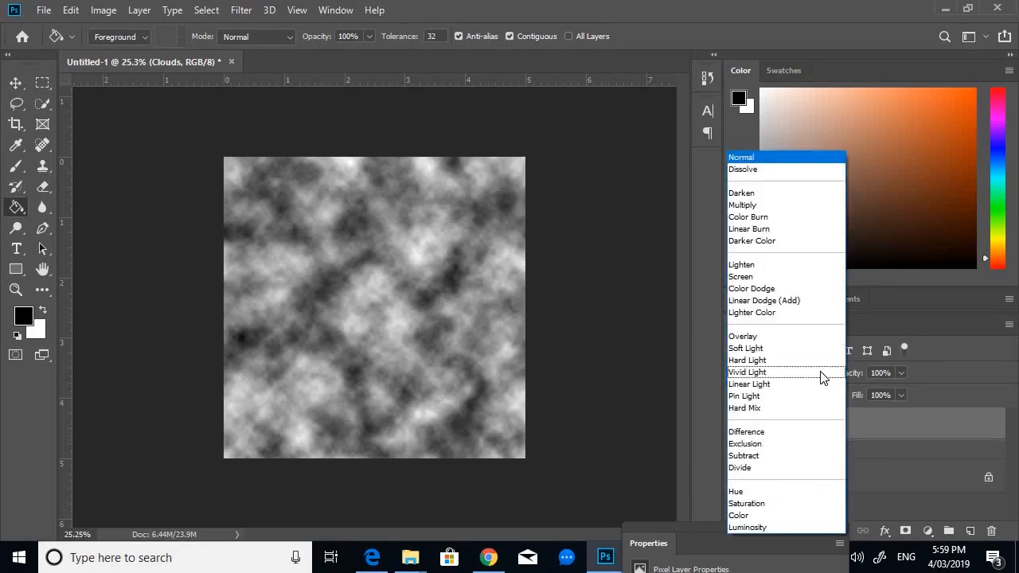
pyautogui.click(828, 336)
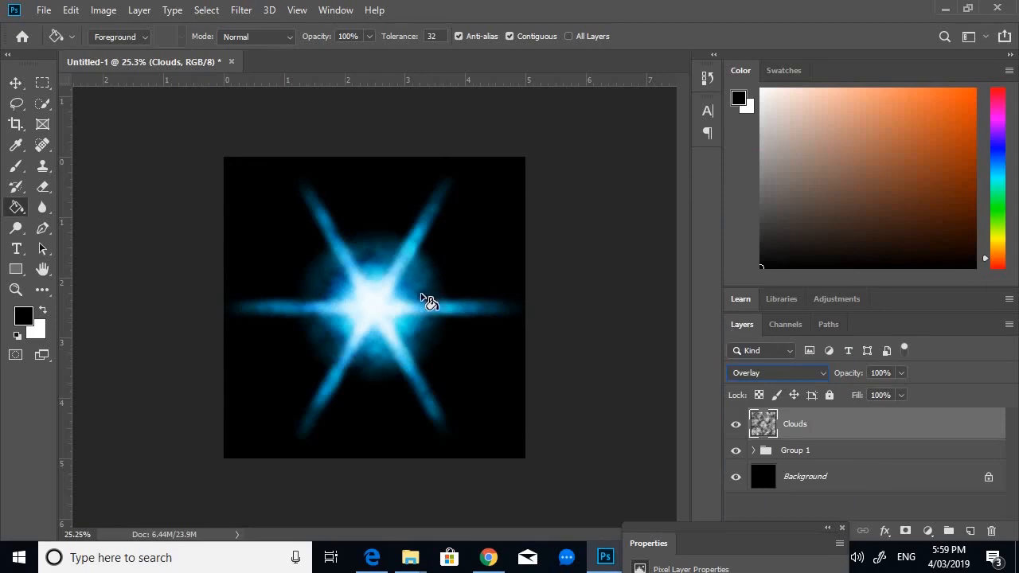
pyautogui.click(902, 373)
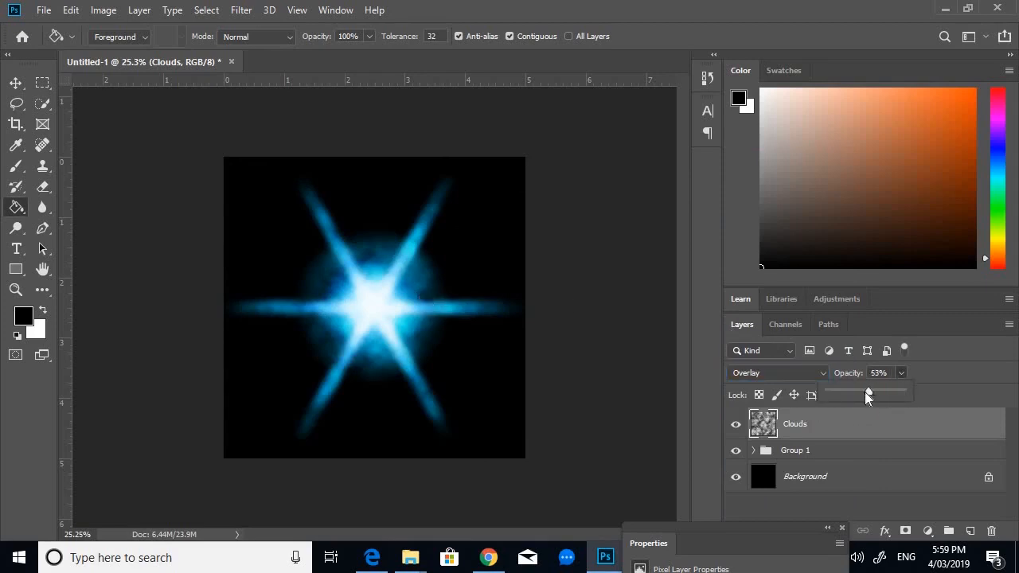
pyautogui.moveTo(865, 392); pyautogui.dragTo(855, 393)
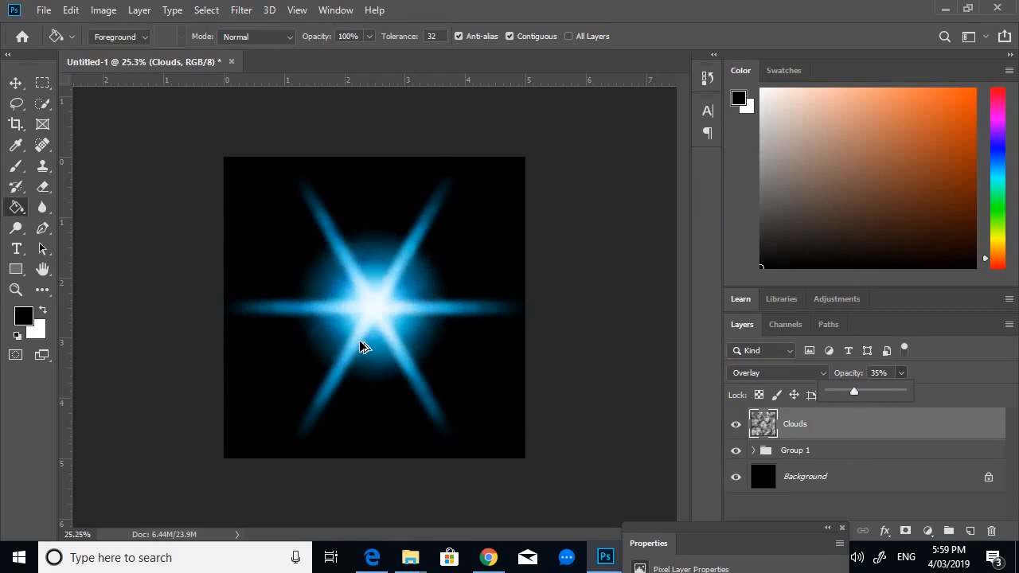
# - Compare the star with the Clouds layer hidden and shown at a closer zoom
pyautogui.scroll(2, 364, 338)
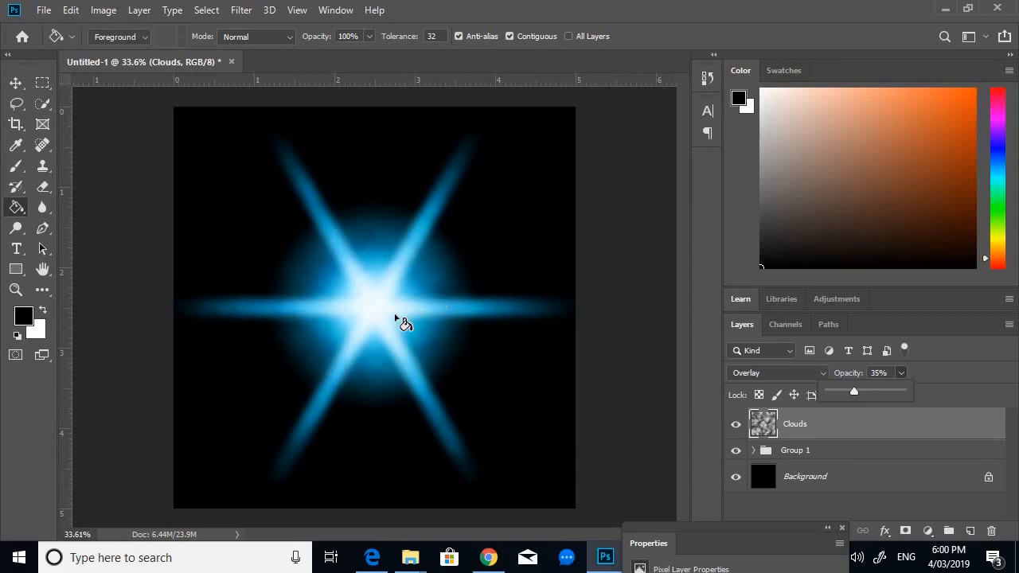
pyautogui.scroll(2, 394, 313)
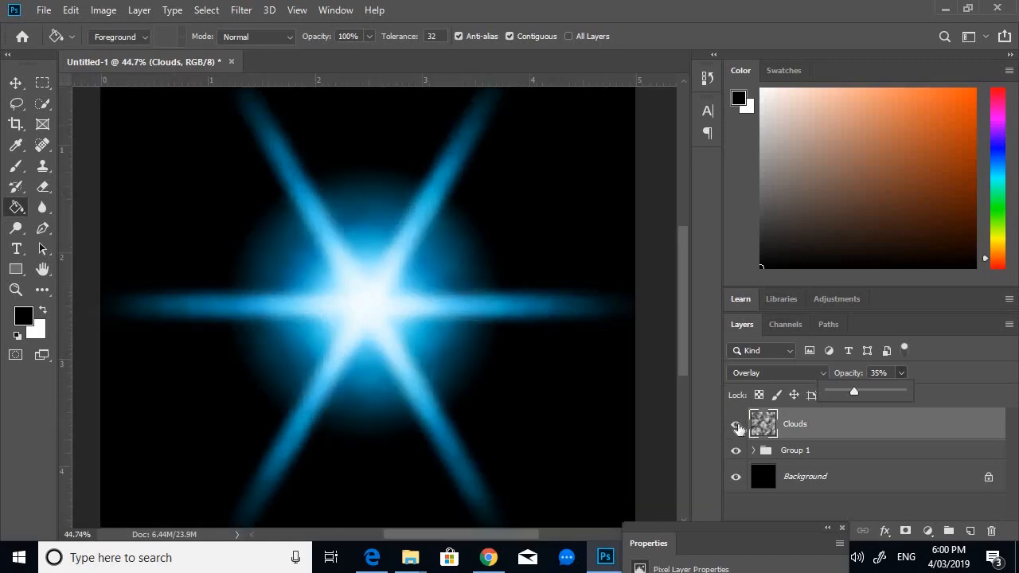
pyautogui.click(736, 424)
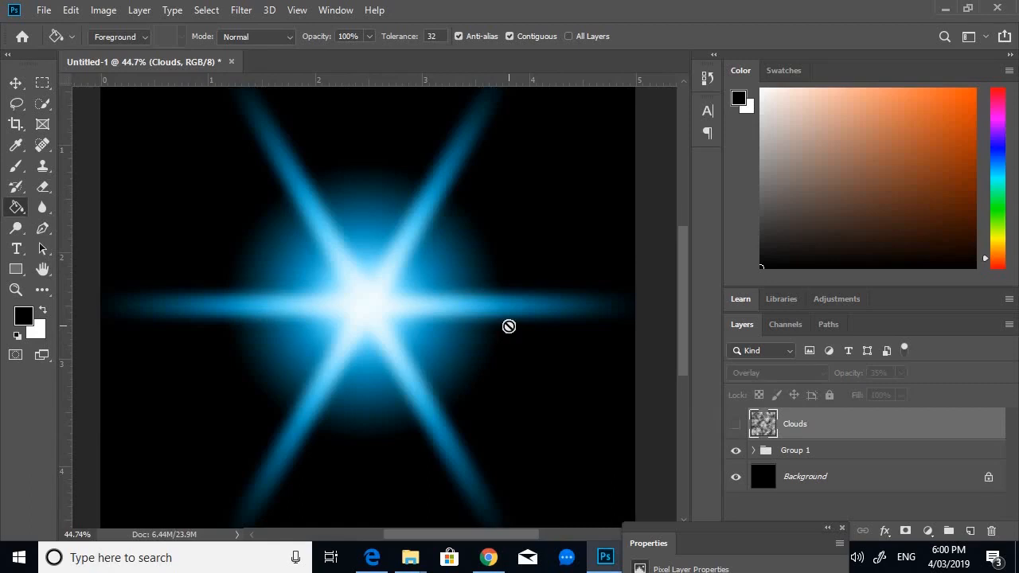
pyautogui.click(736, 425)
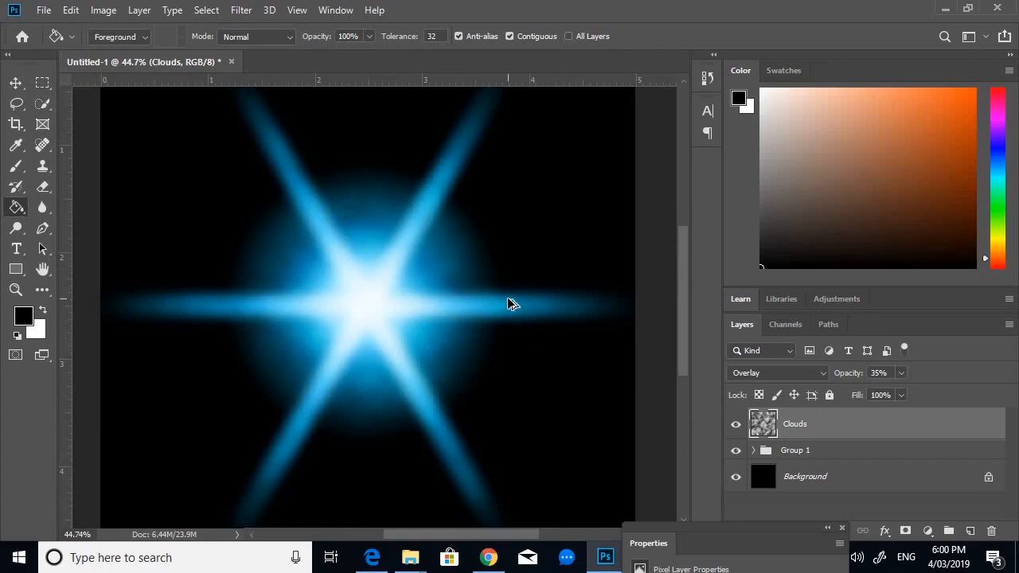
pyautogui.scroll(-2, 512, 304)
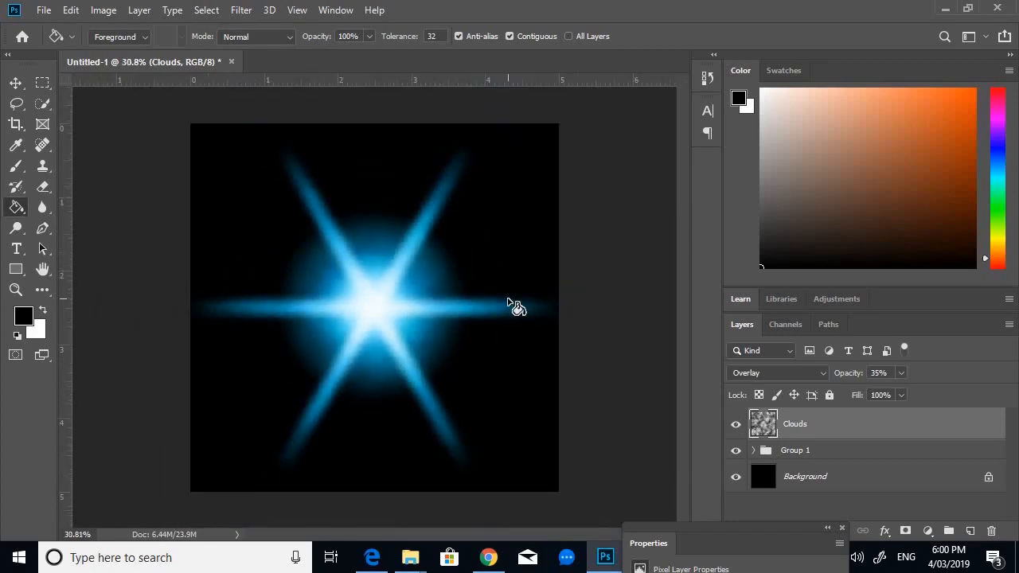